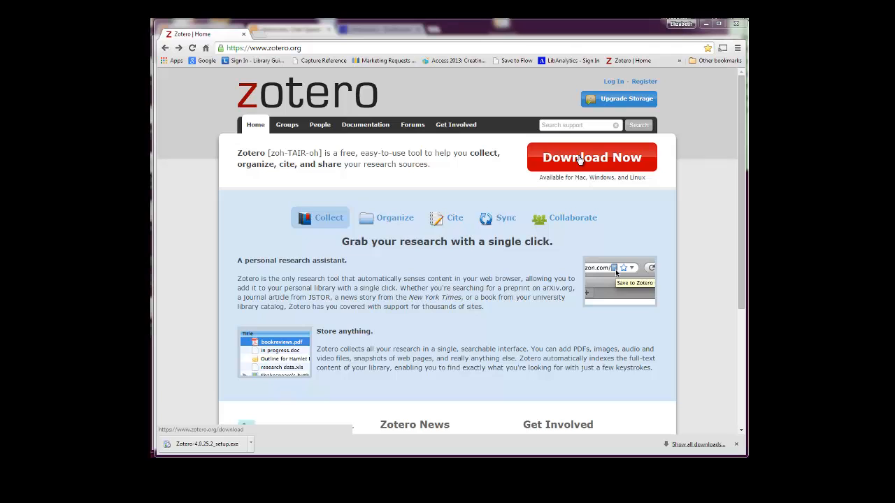
Go to the Zotero download page, which offers the 4.0.25.2 Standalone installer.
left_click(580, 158)
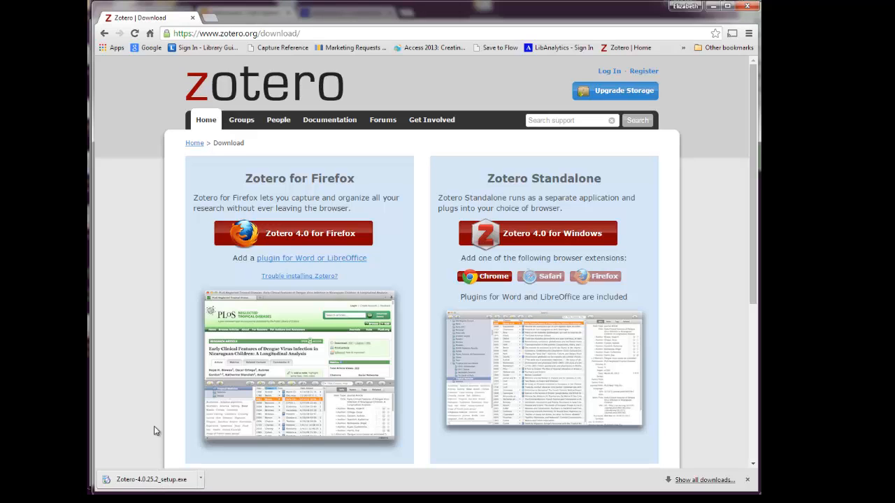
Run the Zotero 4.0.25.2 installer, then return to the download page to review the browser connectors.
left_click(157, 481)
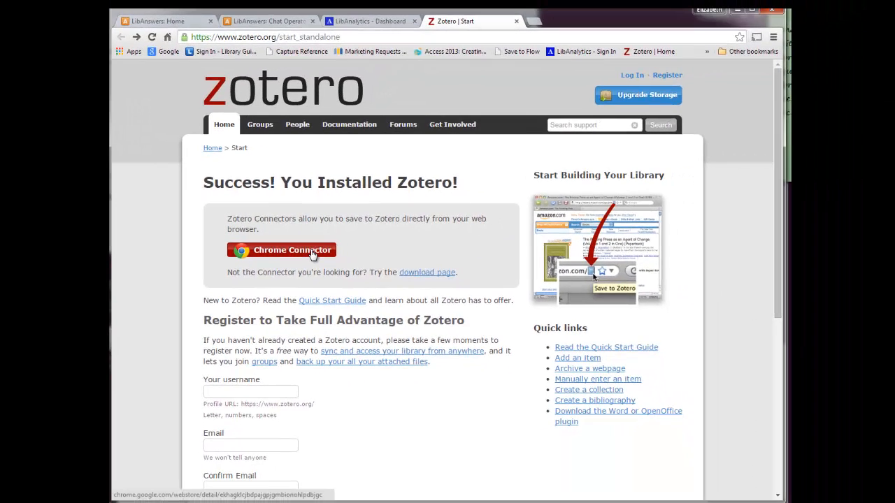
left_click(409, 271)
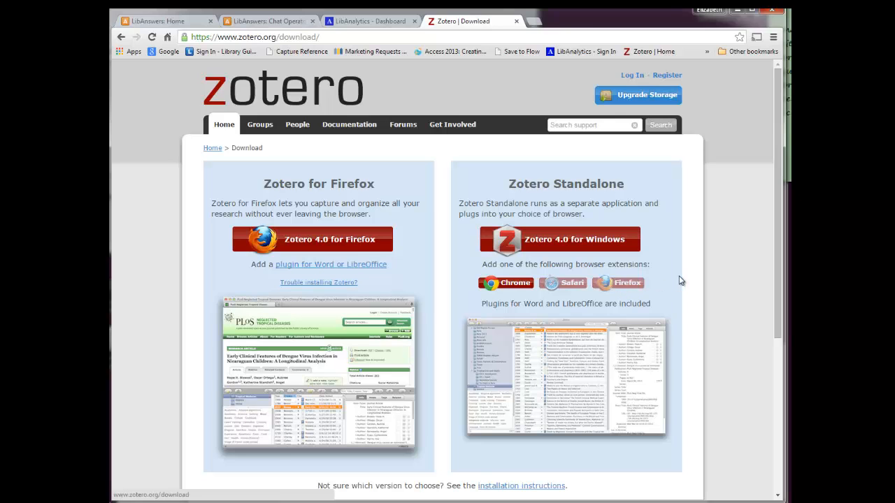
scroll(679, 280, "down", 3)
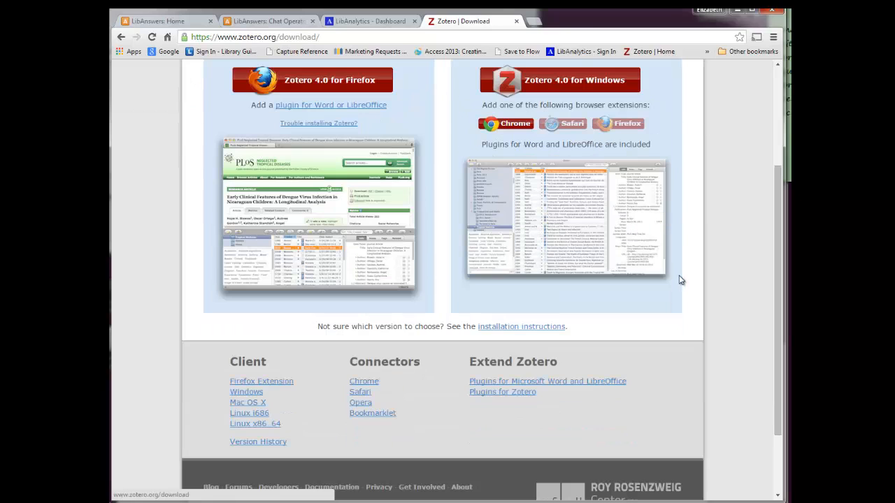
scroll(679, 280, "up", 2)
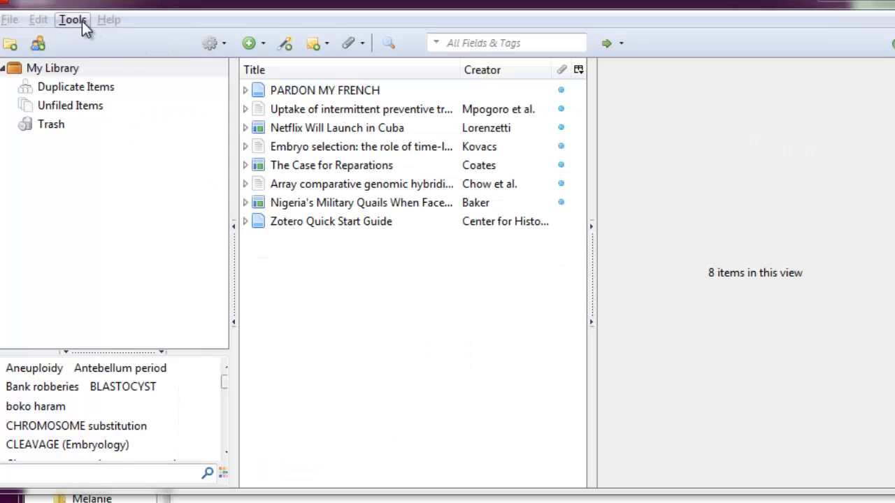
left_click(82, 21)
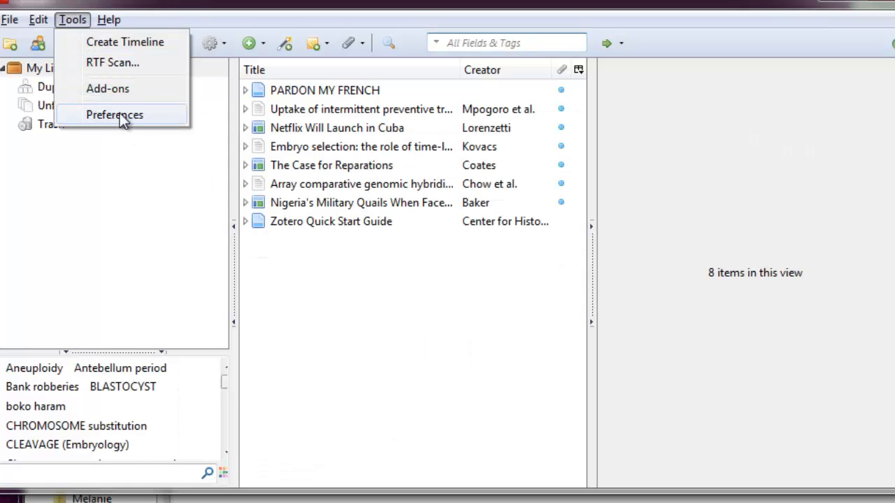
left_click(153, 115)
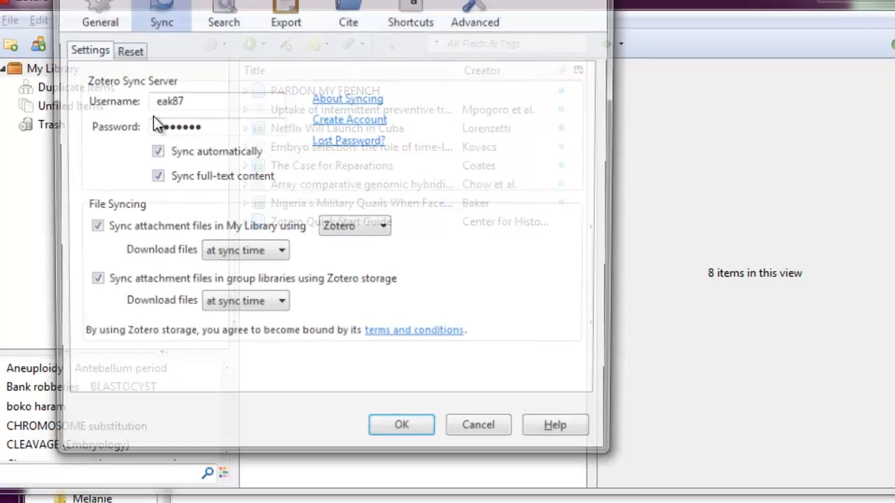
left_click(109, 28)
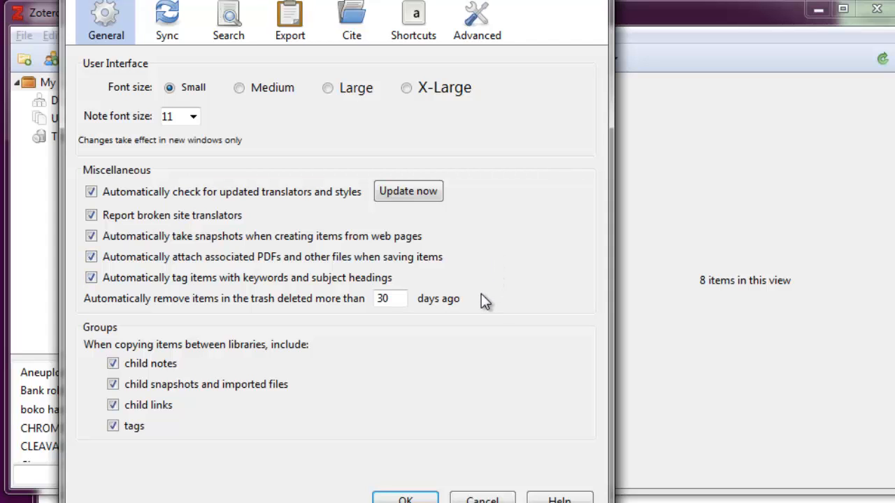
left_click(171, 24)
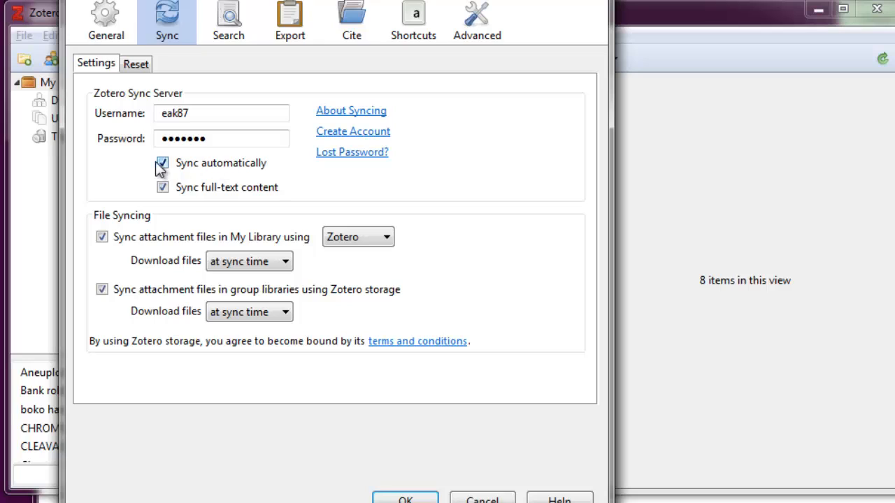
left_click(406, 501)
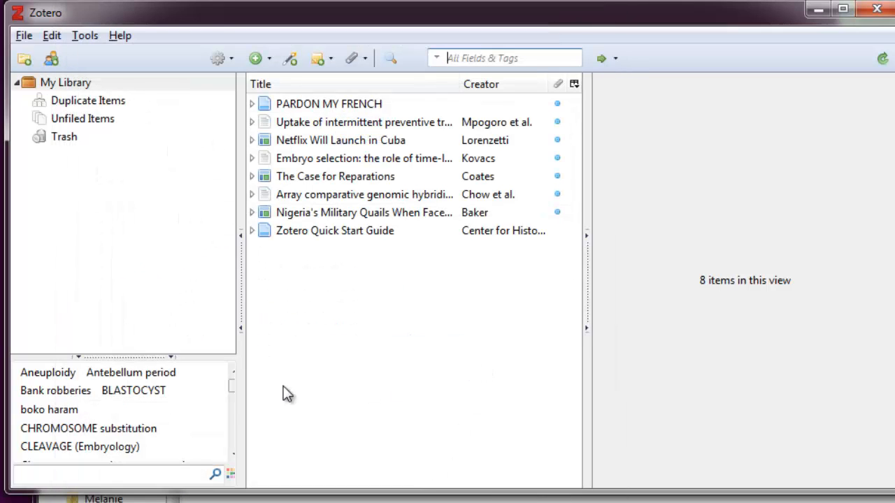
Log in to zotero.org with the saved username and the account password.
left_click(273, 502)
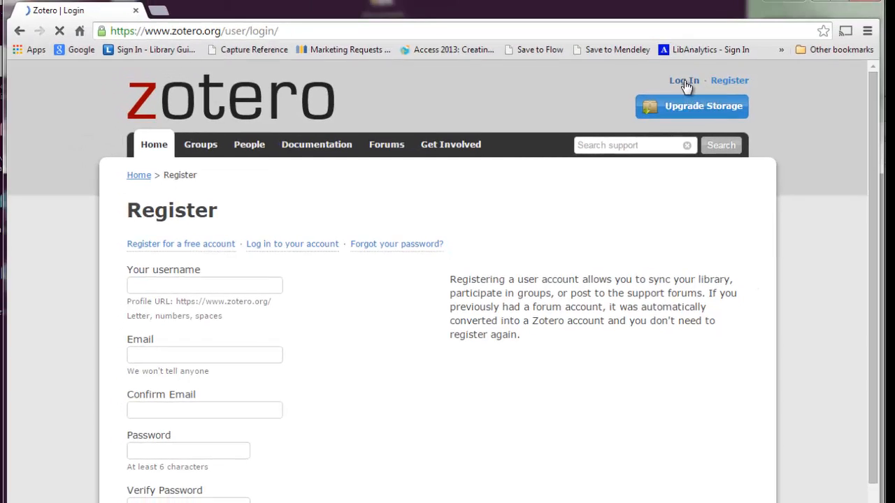
left_click(706, 50)
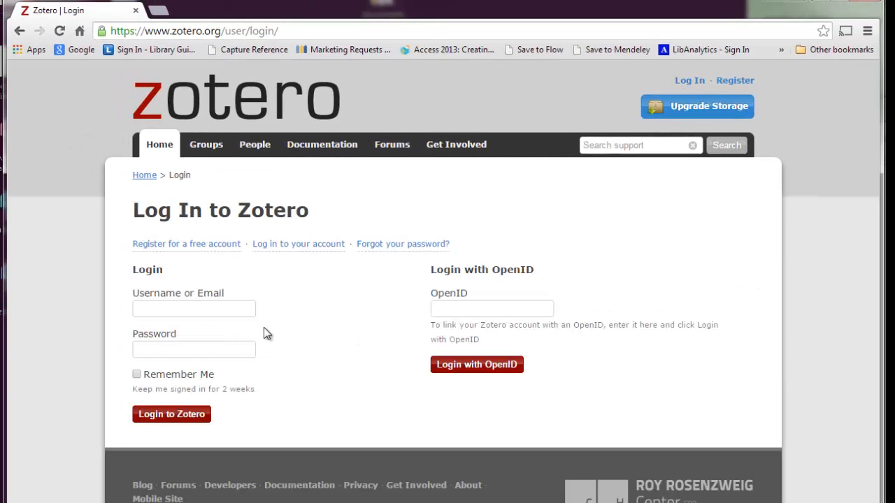
left_click(214, 301)
type("e")
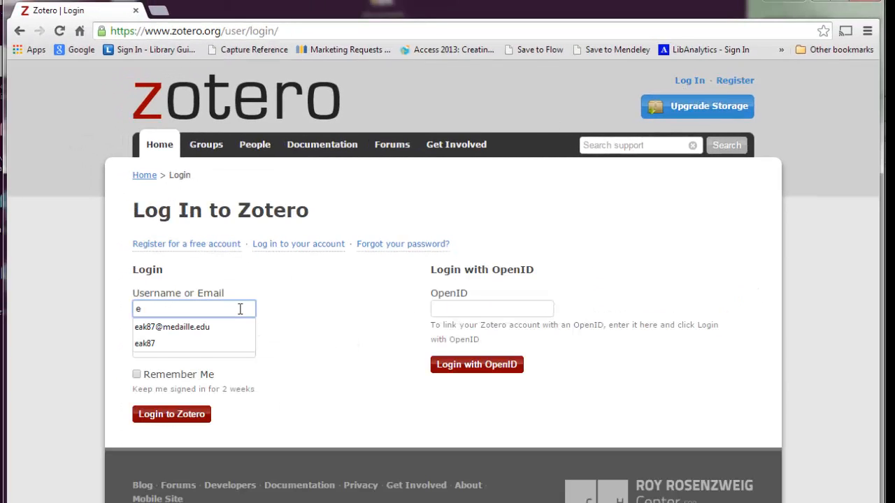
key("Down")
key("Down")
key("Tab")
type("•••••••")
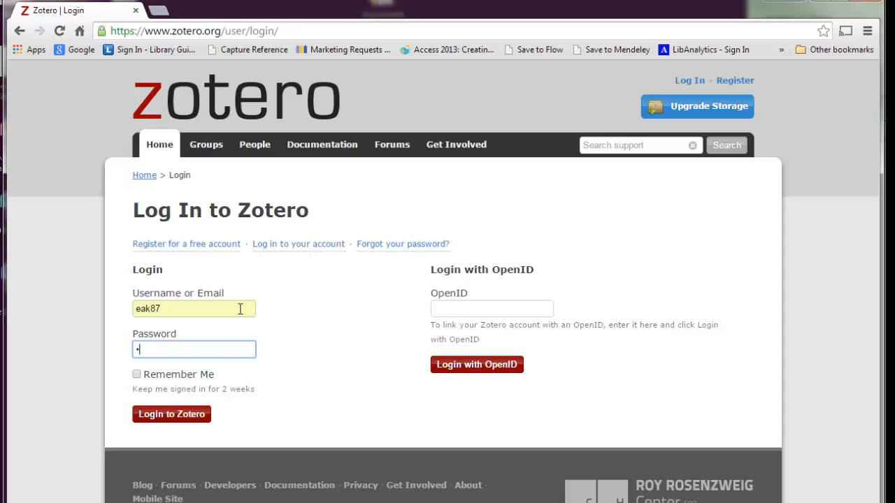
key("Return")
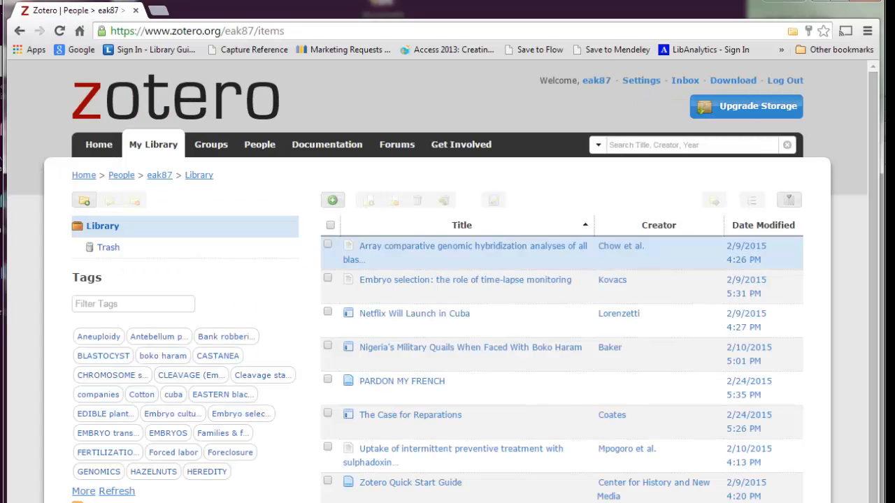
Review the eight-item online library and switch back to Zotero Standalone.
scroll(848, 332, "down", 2)
scroll(847, 342, "up", 2)
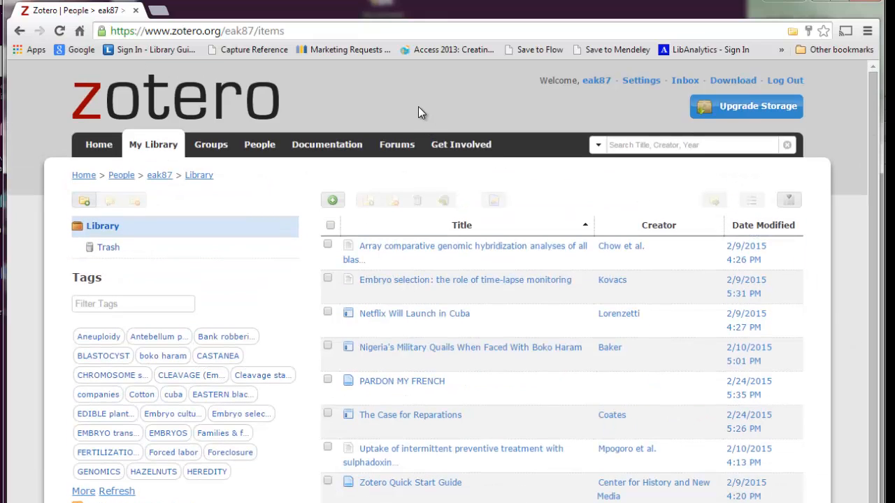
key("alt+Tab")
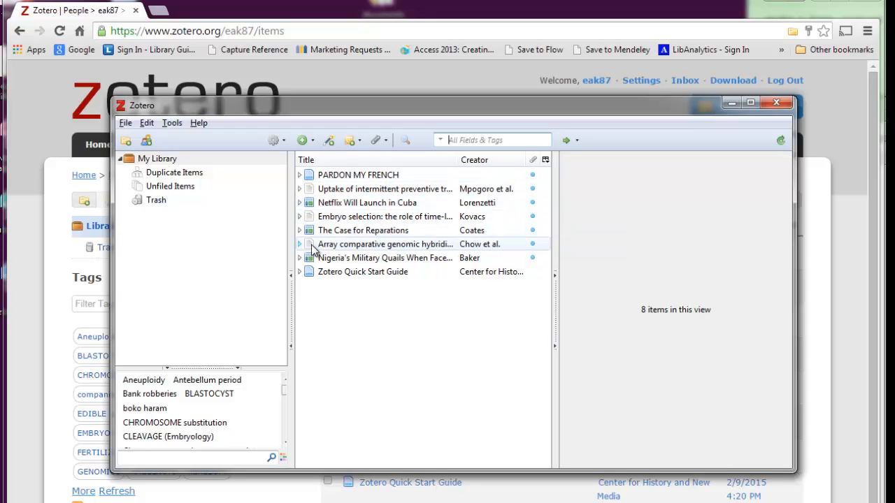
Select the malaria uptake article and inspect its item type, Publication and Volume fields.
left_click(381, 178)
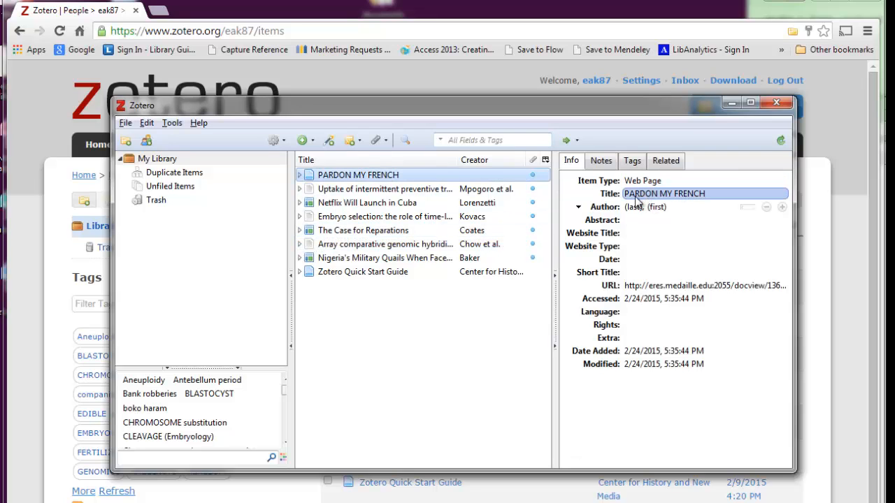
double_click(462, 188)
left_click(647, 181)
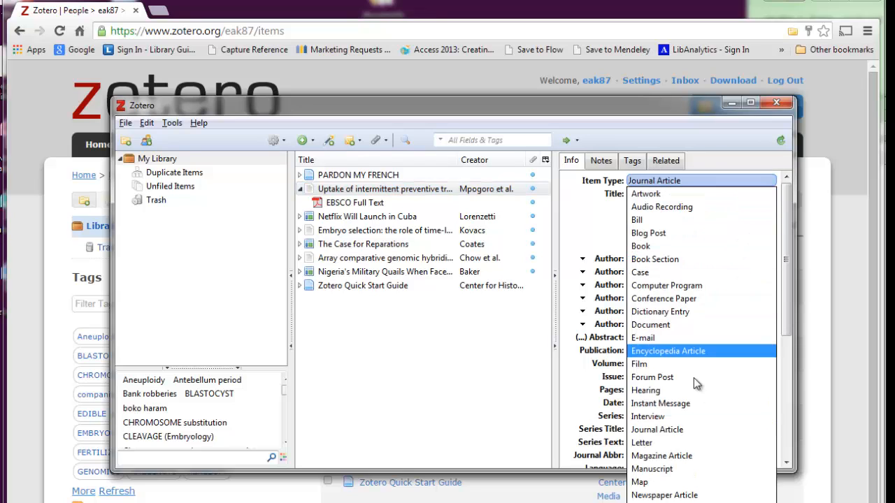
left_click(667, 182)
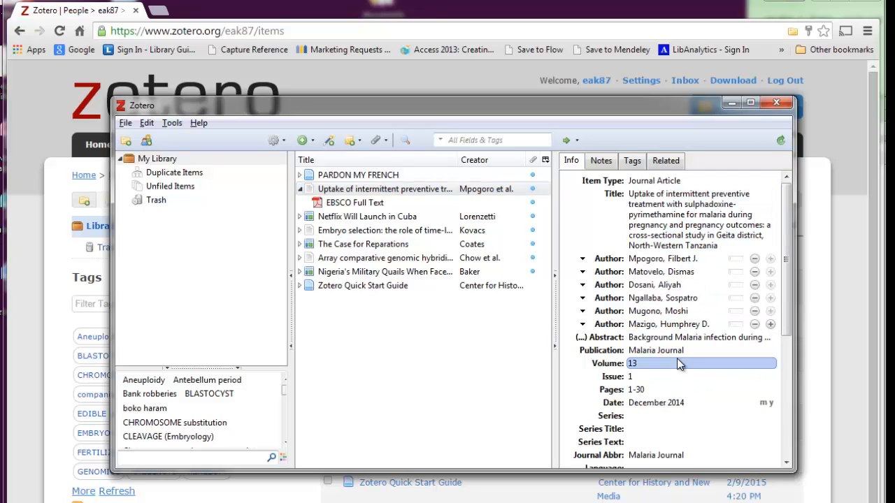
left_click(701, 350)
left_click(702, 364)
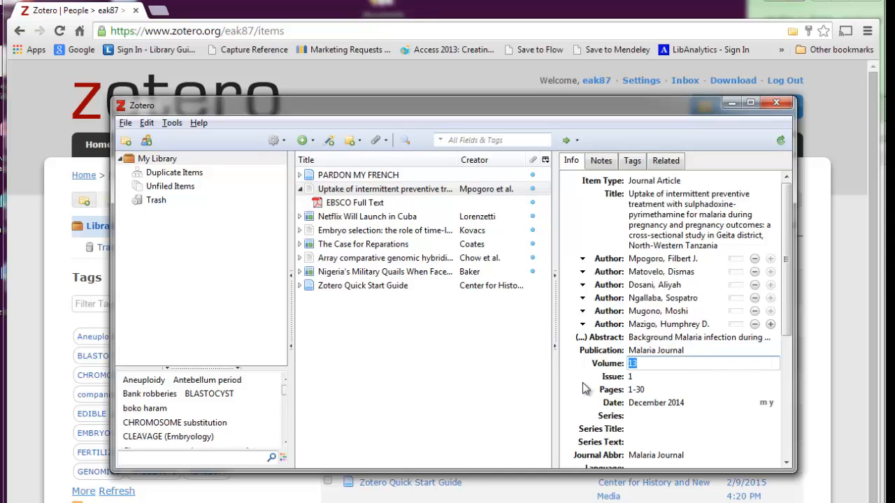
Check the article's notes, its 13 tags including TREATMENT, and its empty Related list.
left_click(602, 163)
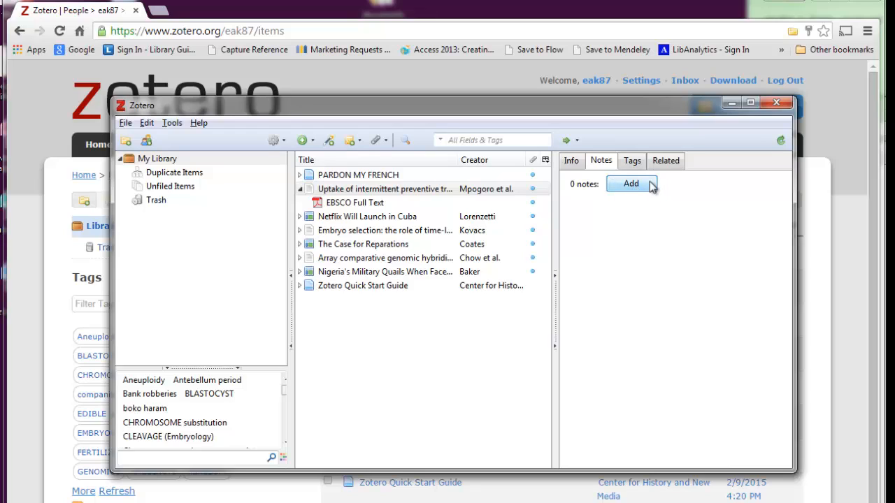
left_click(632, 160)
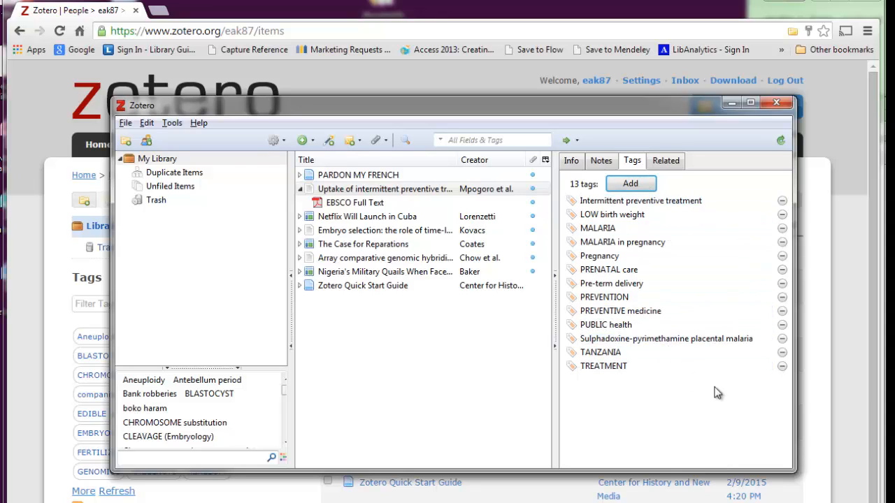
left_click(635, 366)
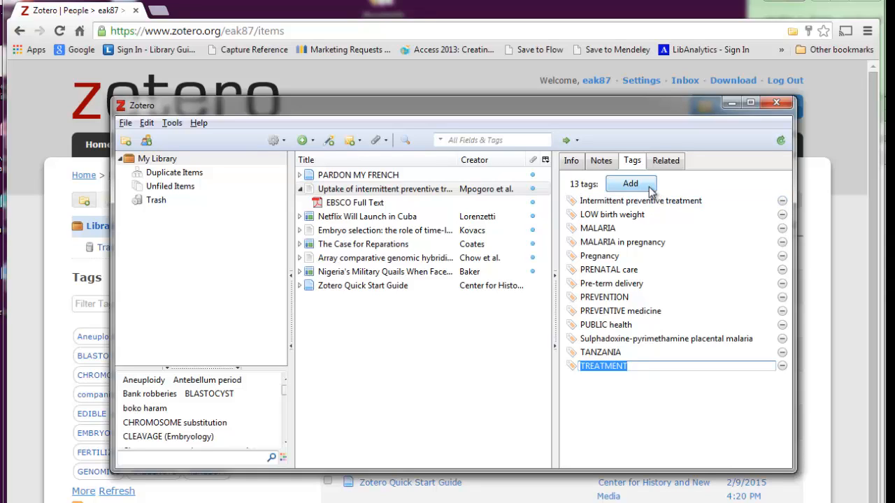
left_click(675, 162)
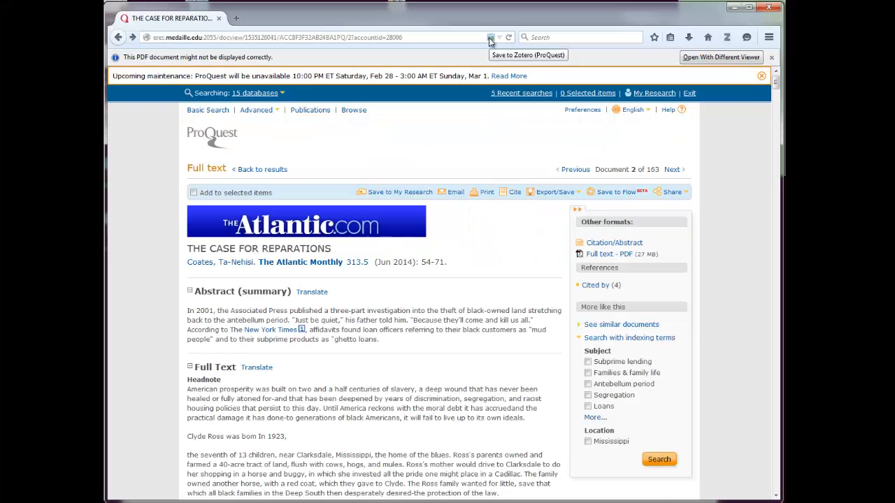
Save 'The Case for Reparations' from ProQuest to Zotero and check its PDF and snapshot attachments.
left_click(490, 37)
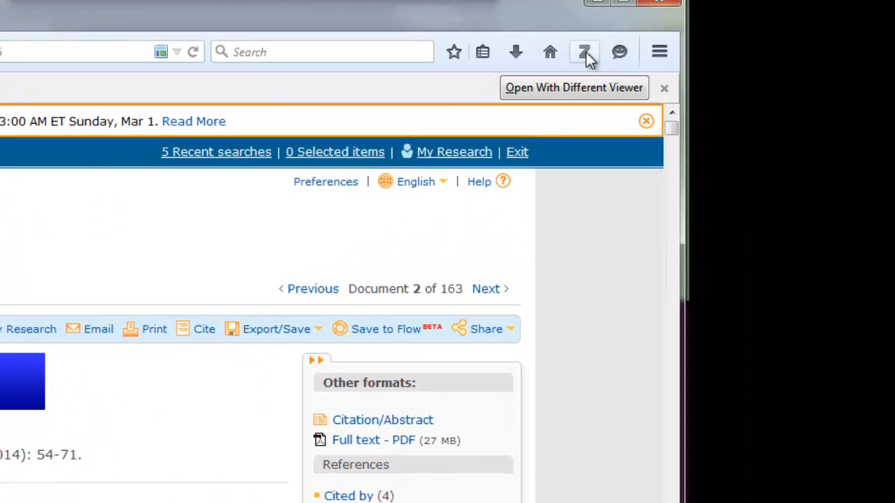
left_click(586, 55)
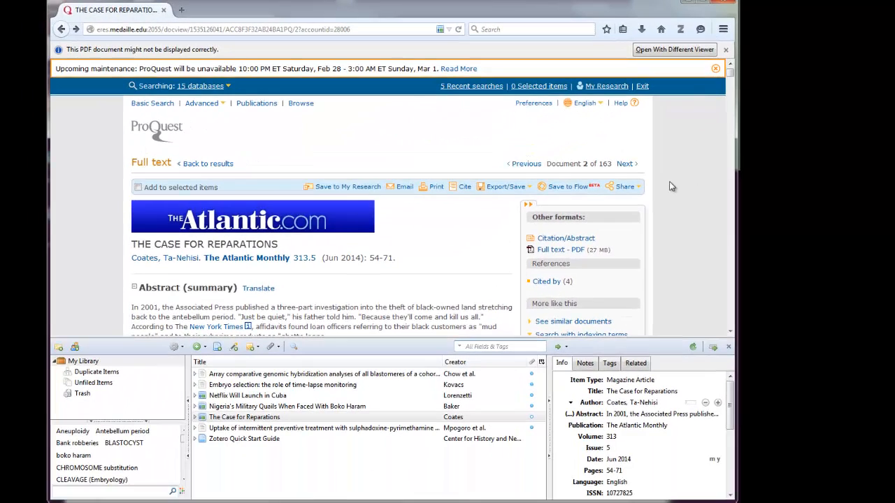
left_click(199, 420)
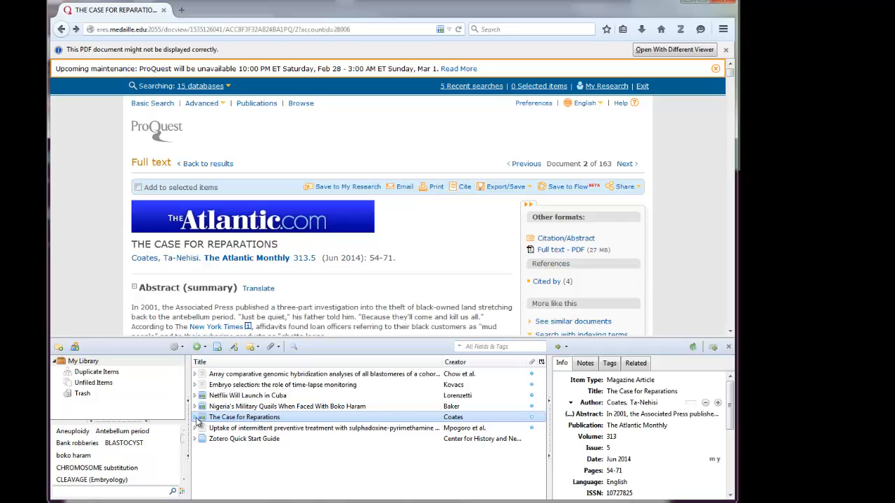
left_click(197, 418)
left_click(217, 429)
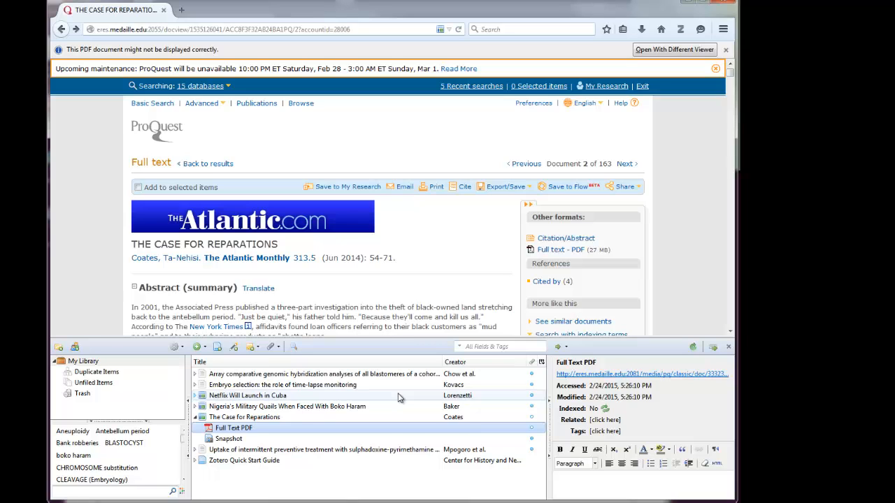
left_click(728, 347)
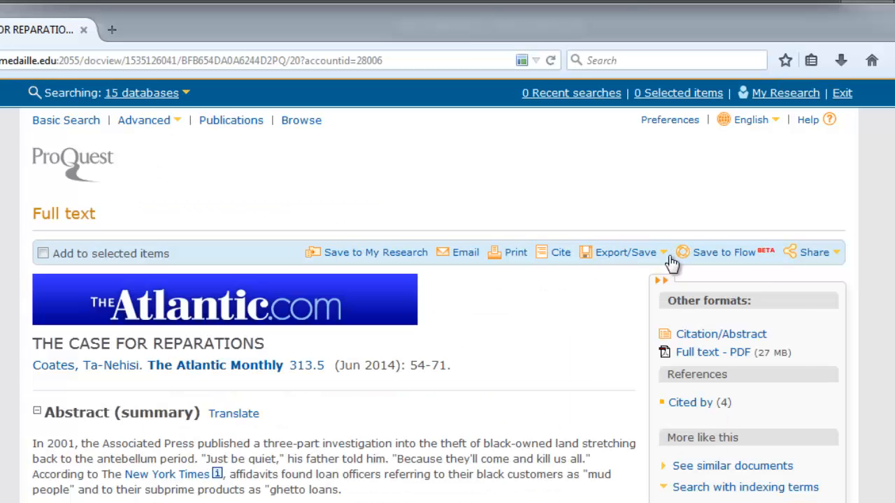
Export The Case for Reparations from ProQuest as a PDF and save the file.
left_click(580, 157)
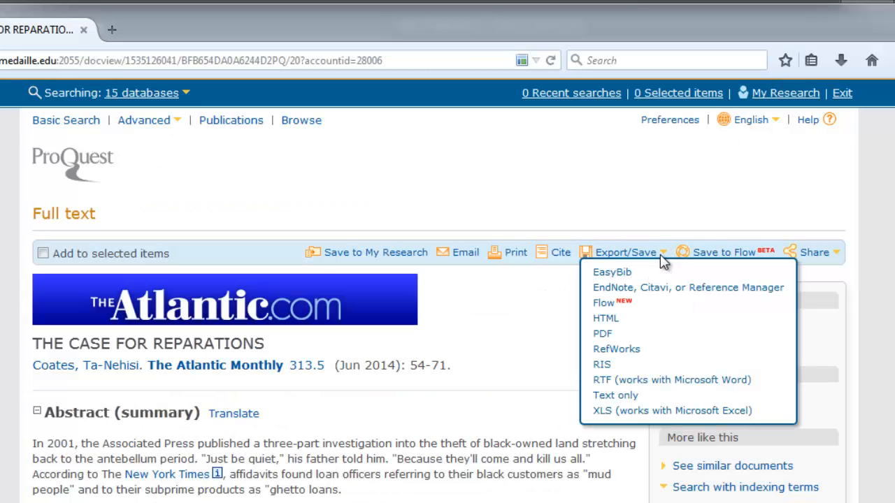
left_click(603, 334)
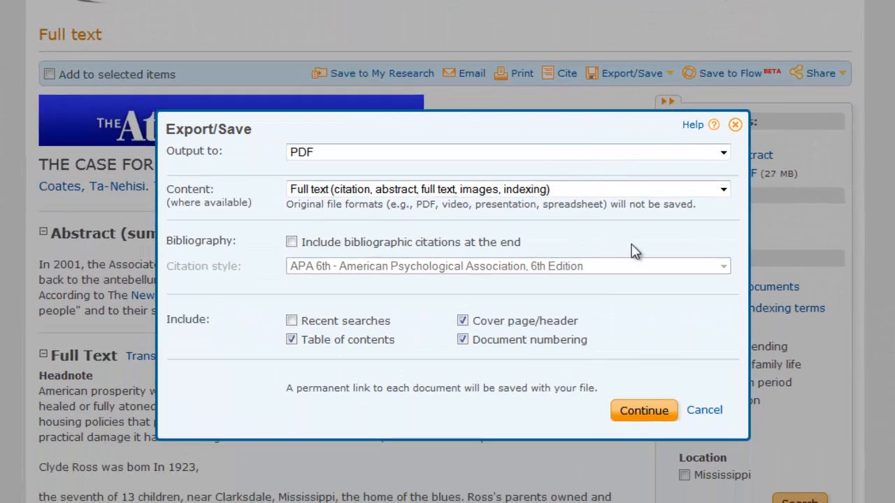
scroll(637, 311, "down", 3)
scroll(637, 311, "up", 3)
left_click(628, 412)
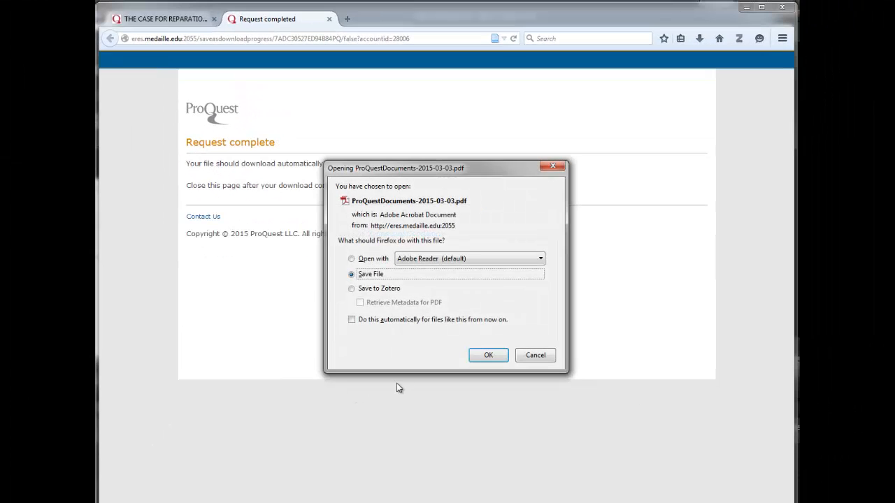
left_click(482, 357)
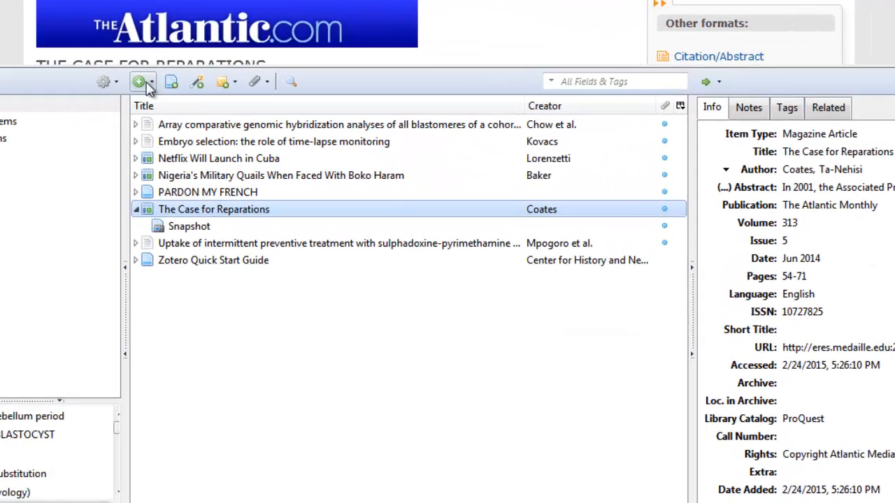
Attach the downloaded PDF as a stored copy, renamed 'Coates - 2014 - The Case for Reparations.pdf'.
left_click(197, 225)
left_click(190, 212)
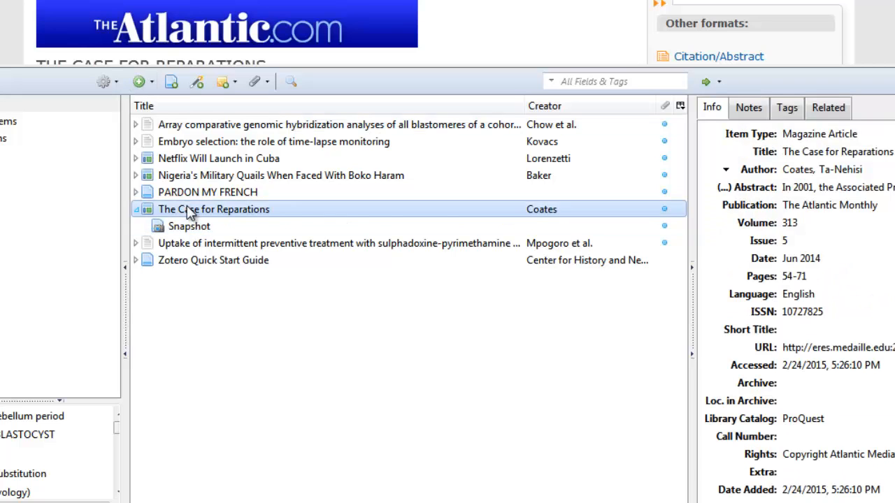
right_click(190, 211)
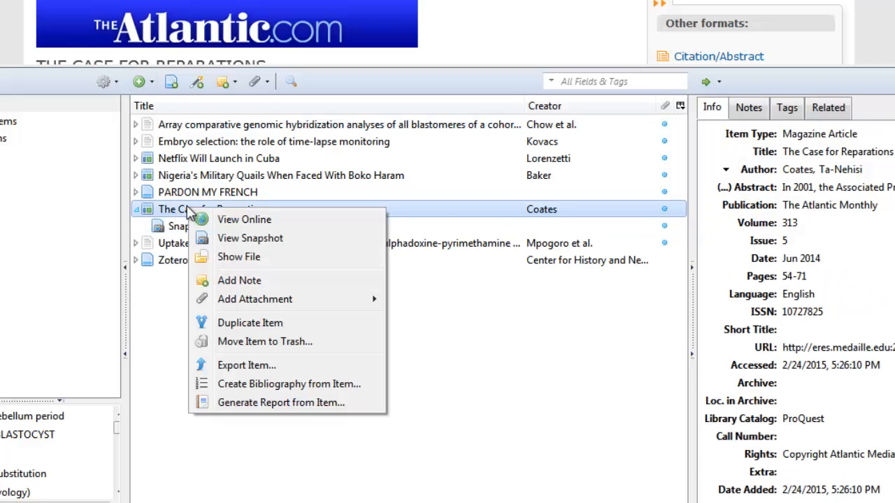
mouse_move(259, 299)
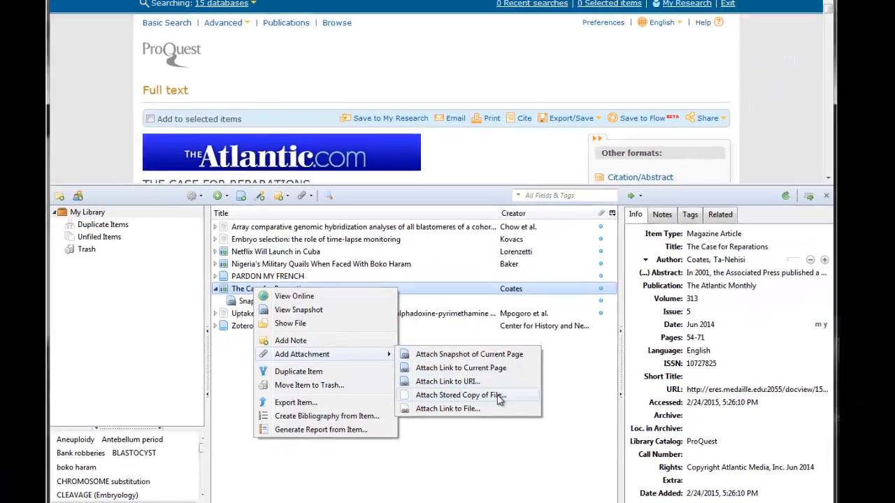
left_click(461, 355)
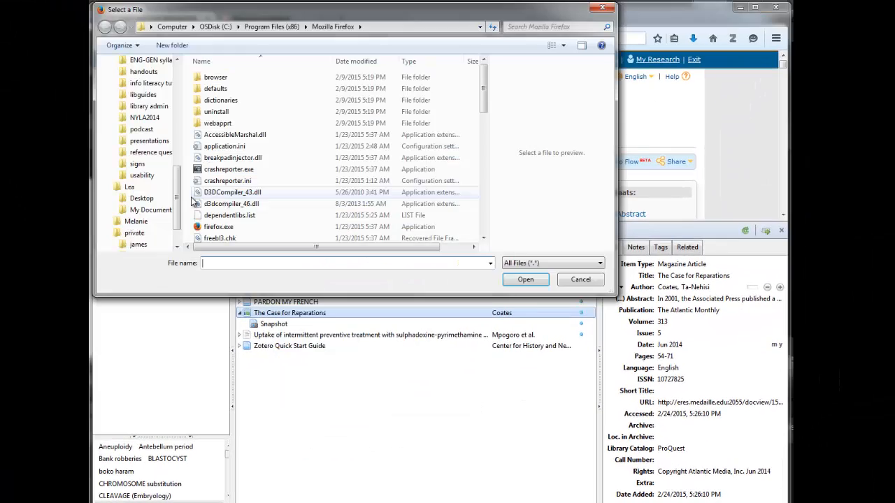
left_click_drag(176, 200, 176, 105)
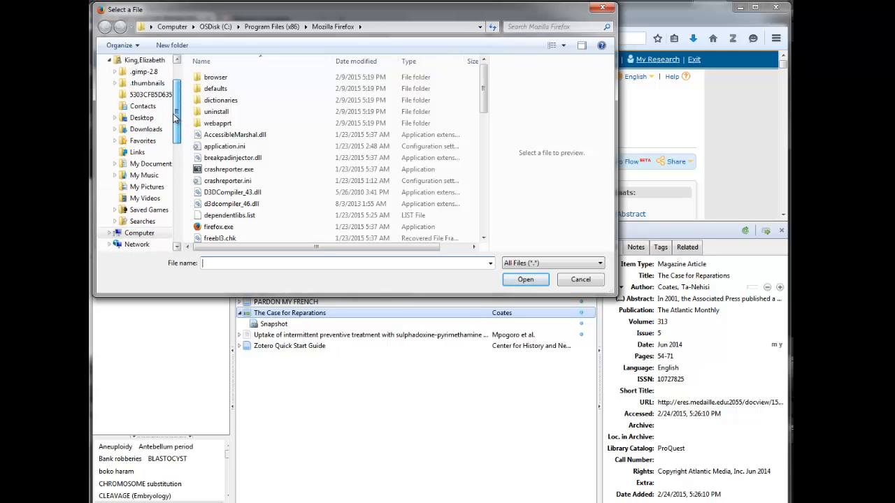
left_click(146, 128)
double_click(285, 78)
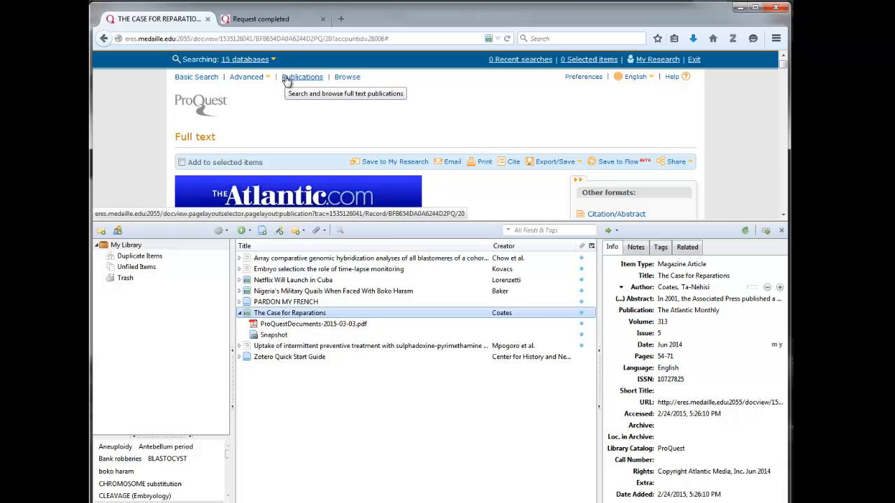
left_click(295, 325)
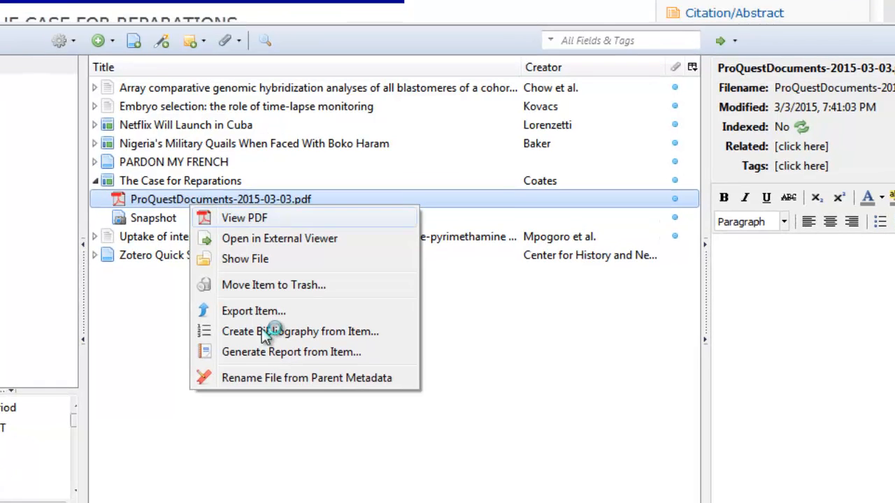
left_click(336, 377)
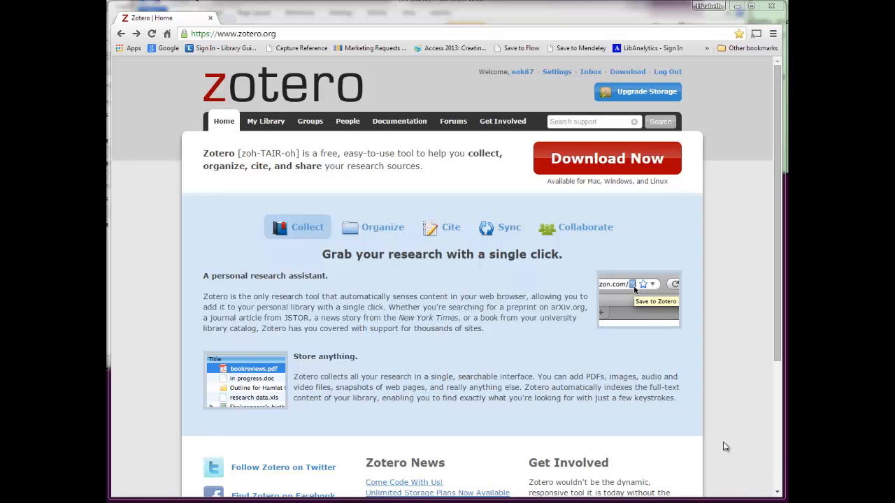
Open the Word and LibreOffice plugin instructions from the Zotero download page and scroll through them.
left_click(566, 155)
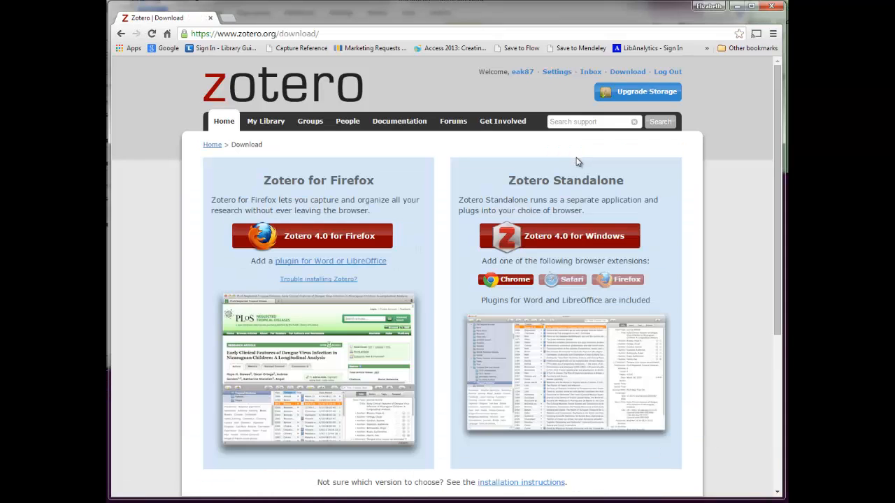
scroll(578, 162, "down", 4)
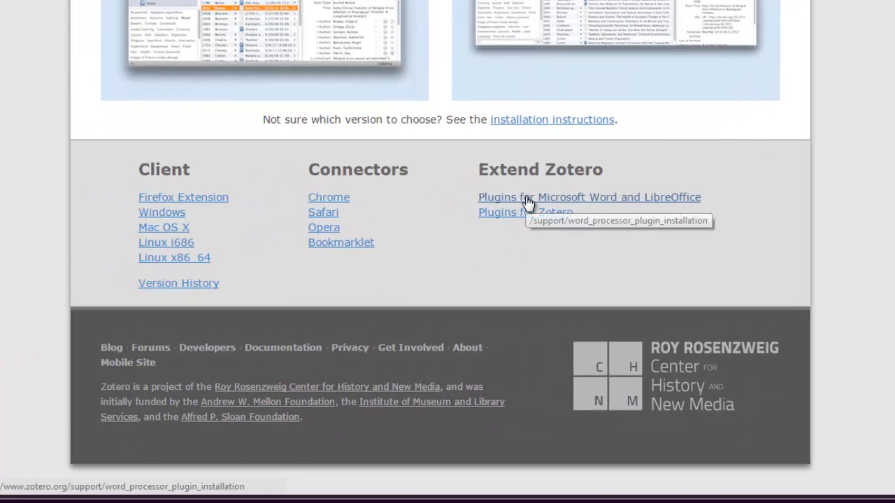
left_click(527, 199)
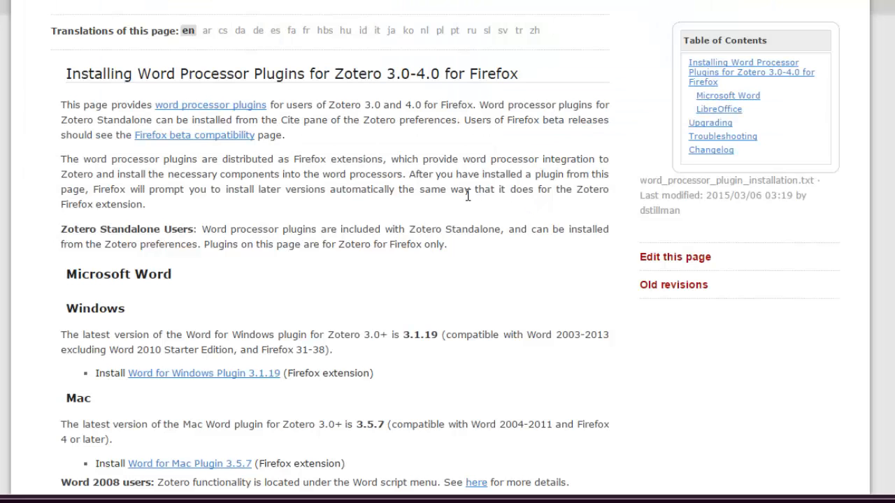
scroll(442, 201, "down", 2)
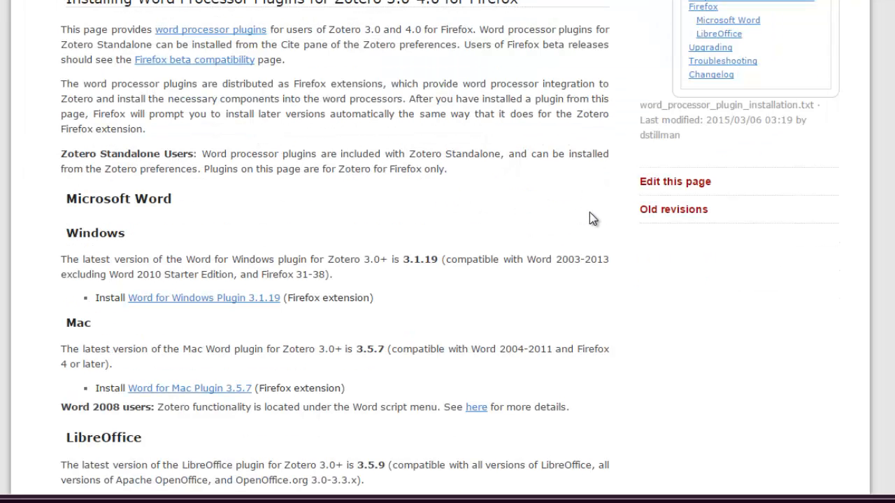
scroll(589, 213, "down", 2)
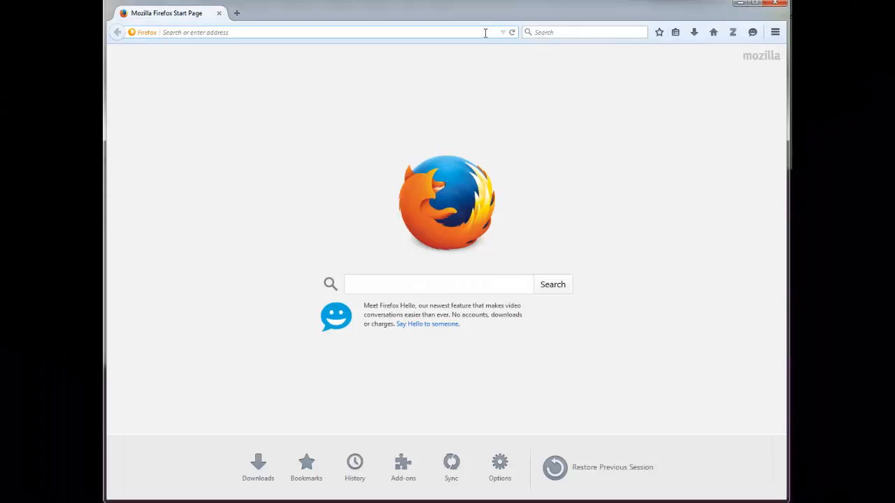
Return via zotero.org and the download page to the page offering Word for Windows Plugin 3.1.19.
type("zotero.org")
key("Return")
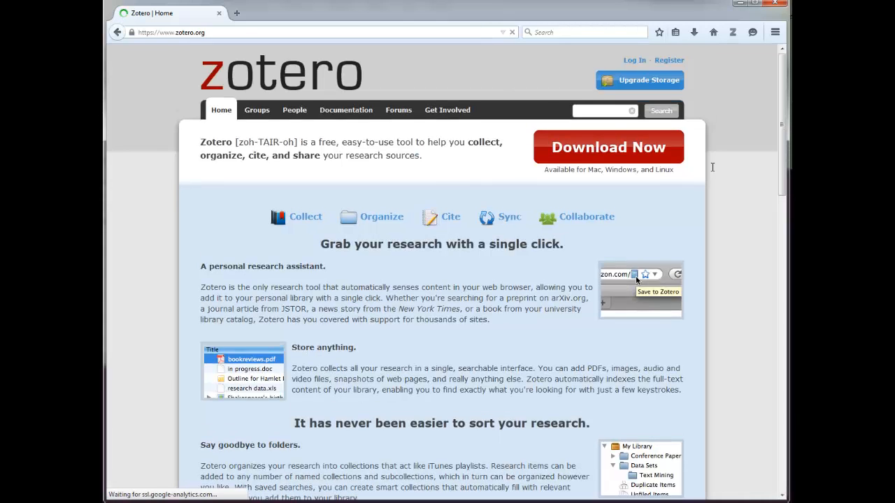
scroll(703, 191, "down", 2)
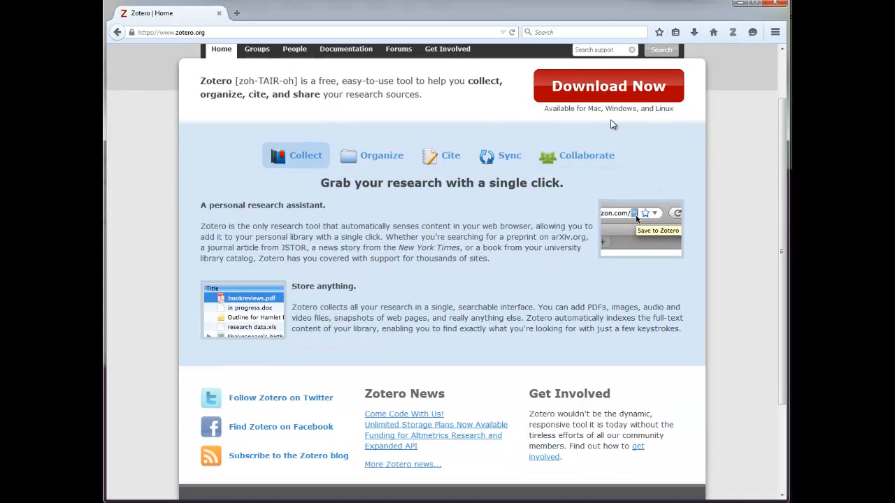
left_click(609, 103)
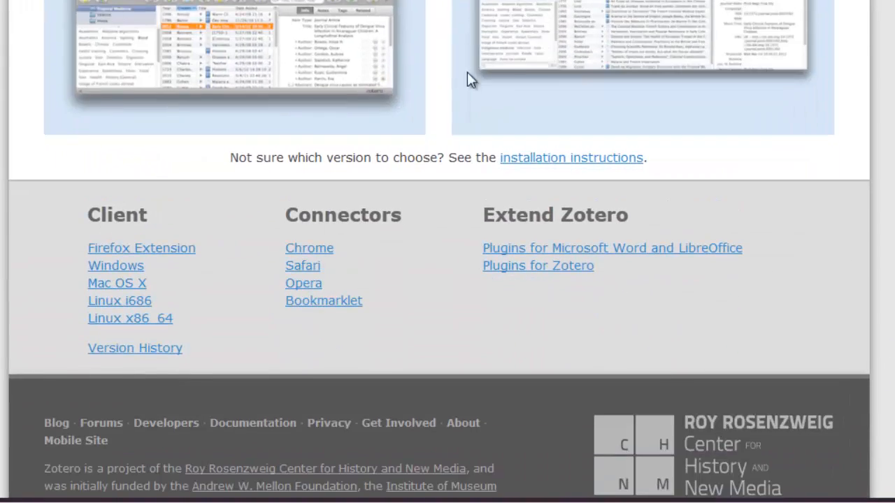
scroll(524, 180, "down", 3)
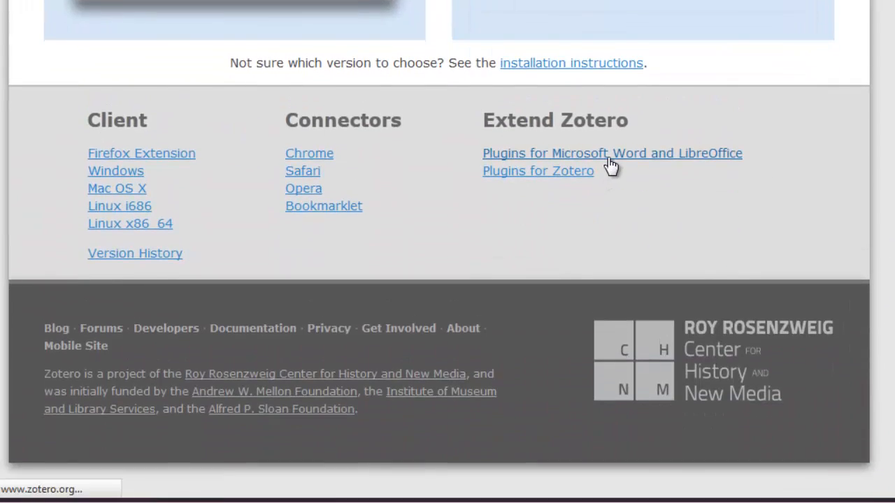
left_click(609, 157)
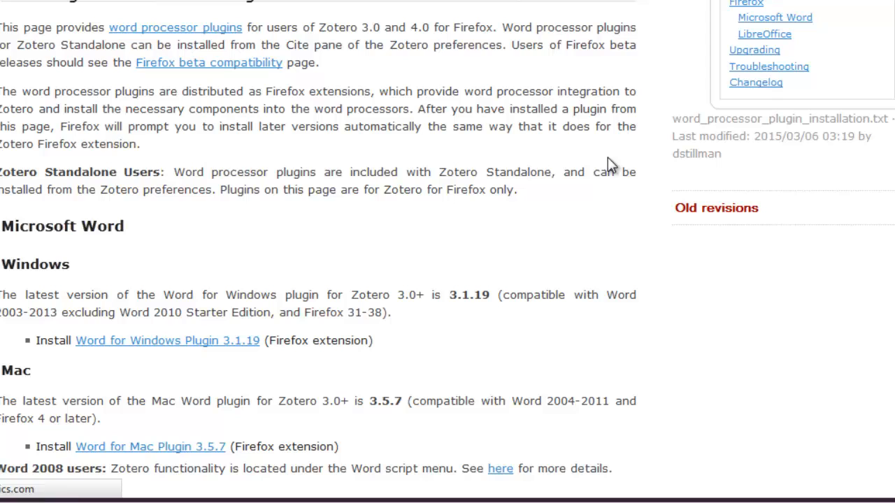
Install Word for Windows Plugin 3.1.19 in Firefox, allowing the site and restarting the browser.
left_click(210, 346)
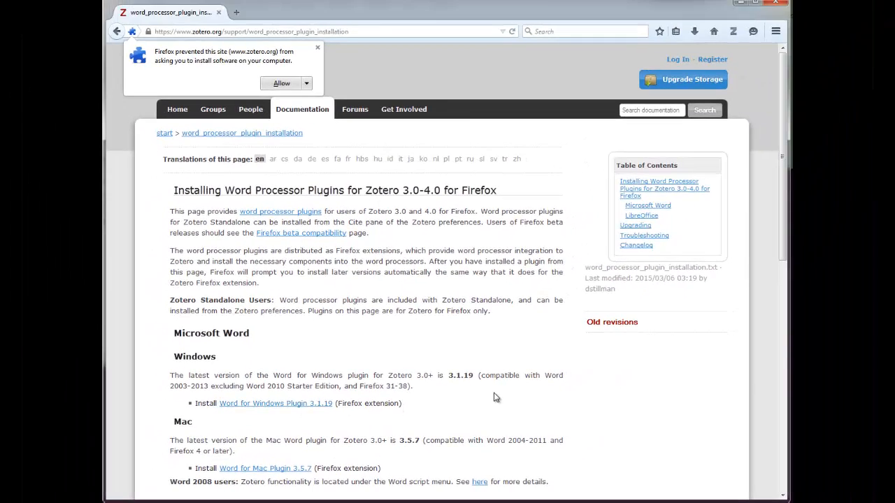
left_click(287, 83)
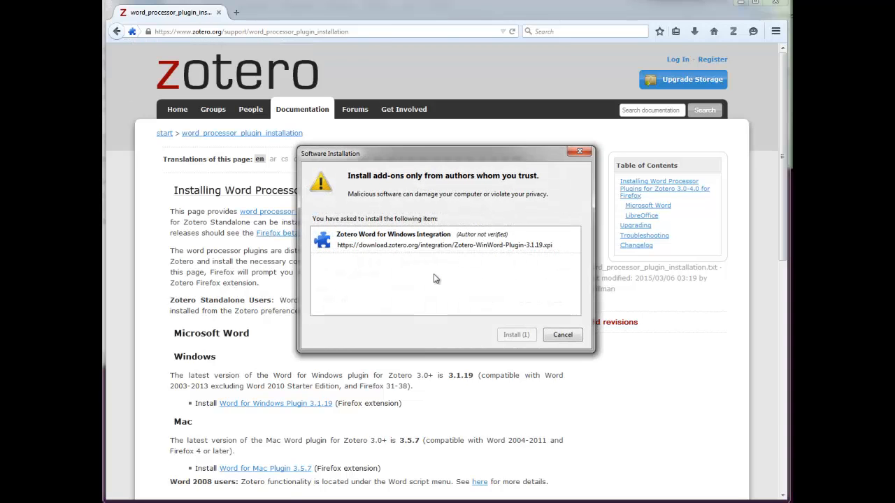
left_click(508, 338)
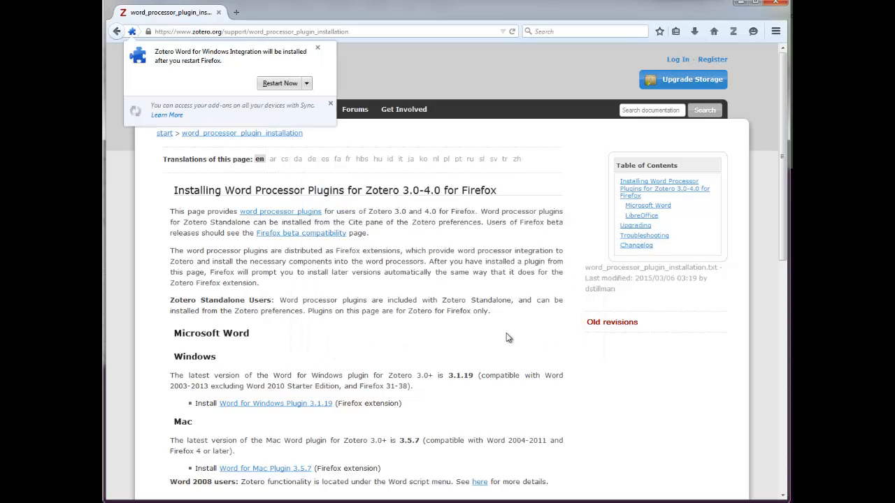
left_click(287, 85)
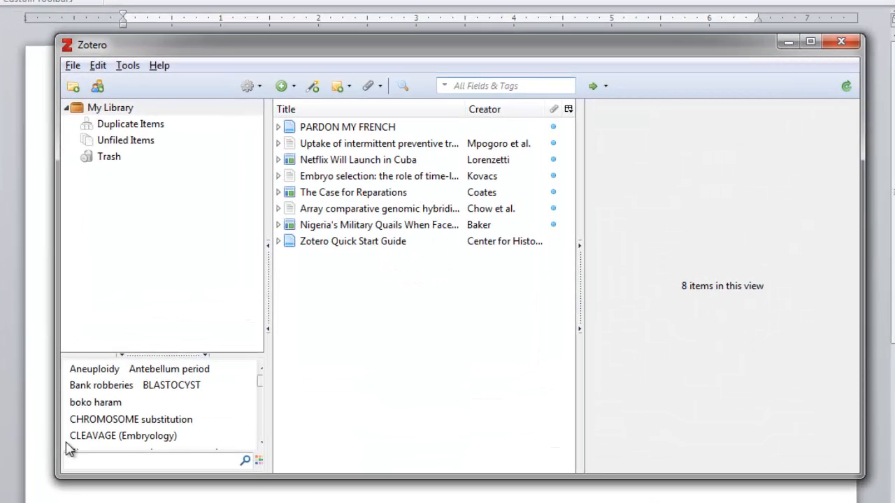
Open Zotero's Cite preferences and start installing the Microsoft Word add-in.
left_click(130, 67)
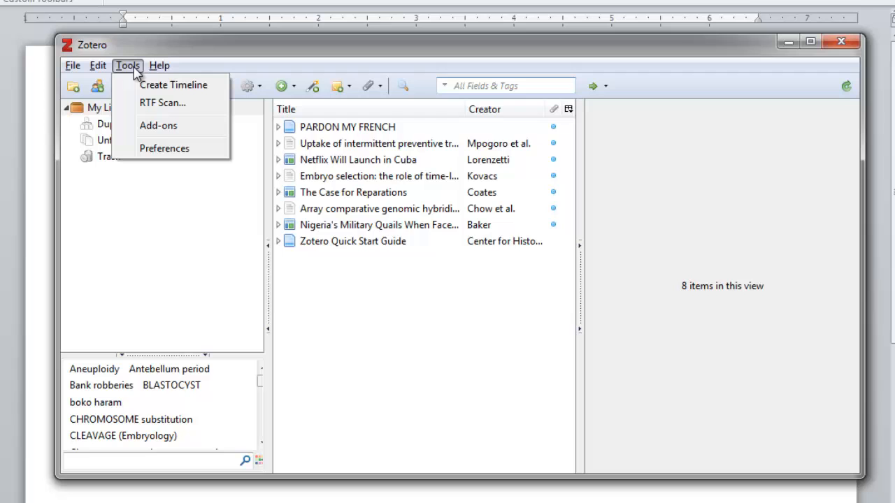
left_click(150, 148)
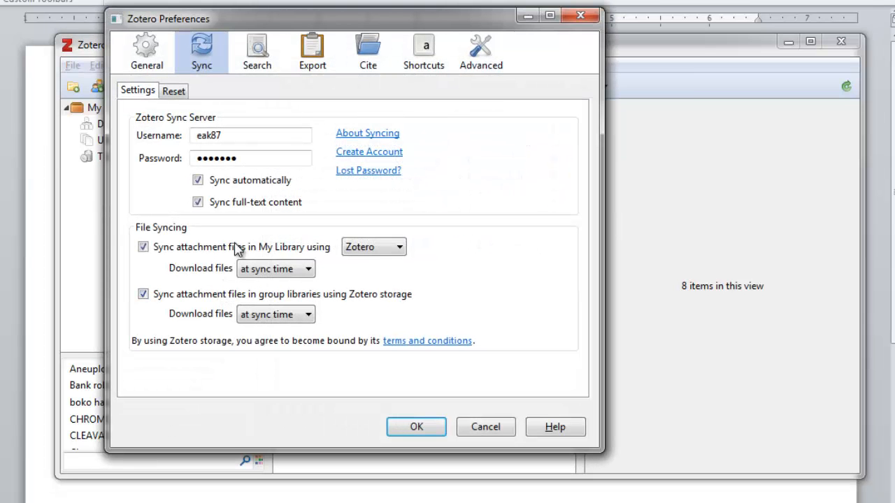
left_click(370, 63)
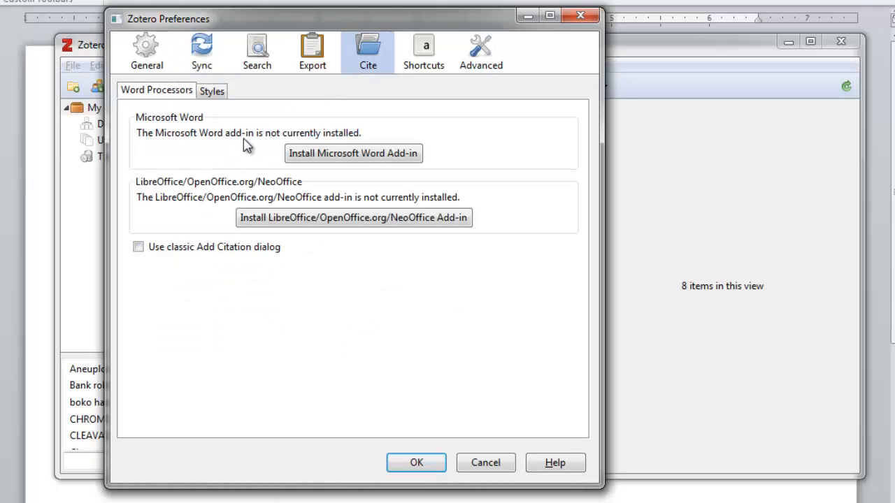
left_click(331, 160)
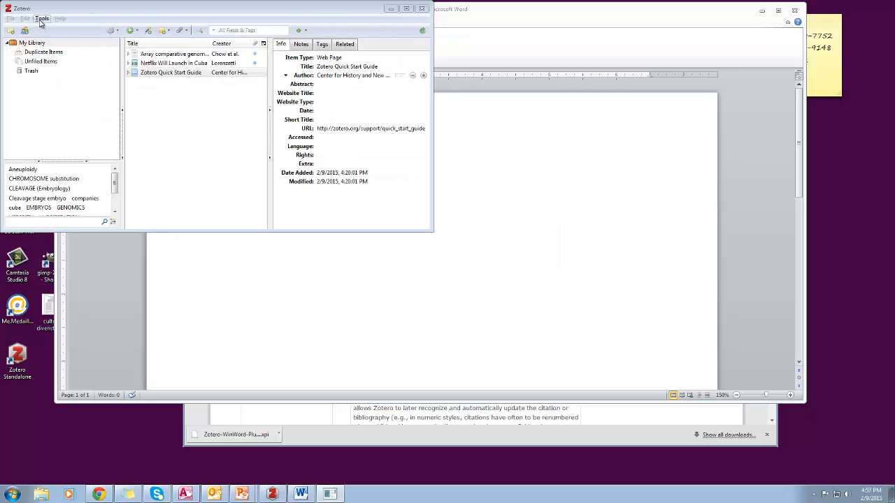
Confirm American Psychological Association 6th edition as the Cite style and close preferences with OK.
left_click(42, 19)
left_click(90, 96)
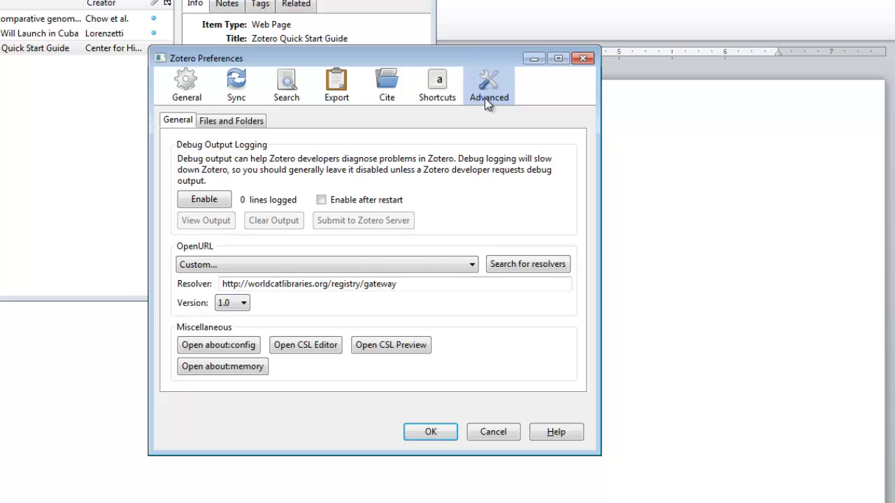
left_click(388, 95)
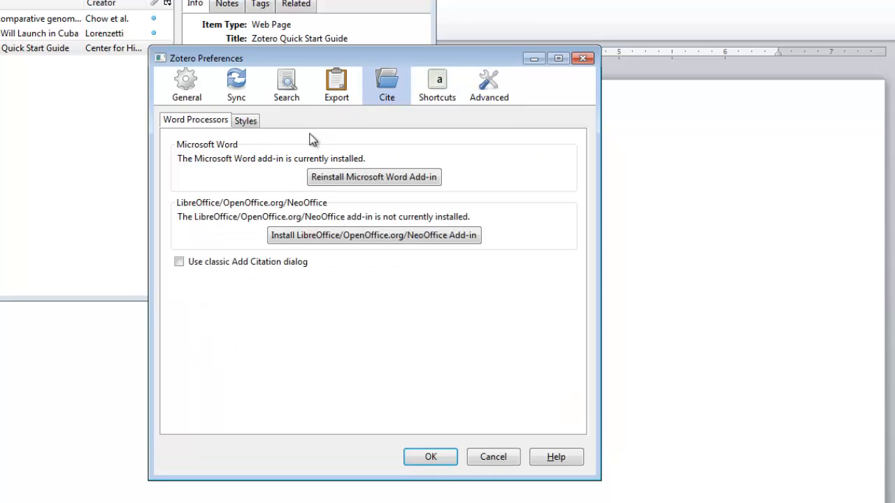
left_click(249, 121)
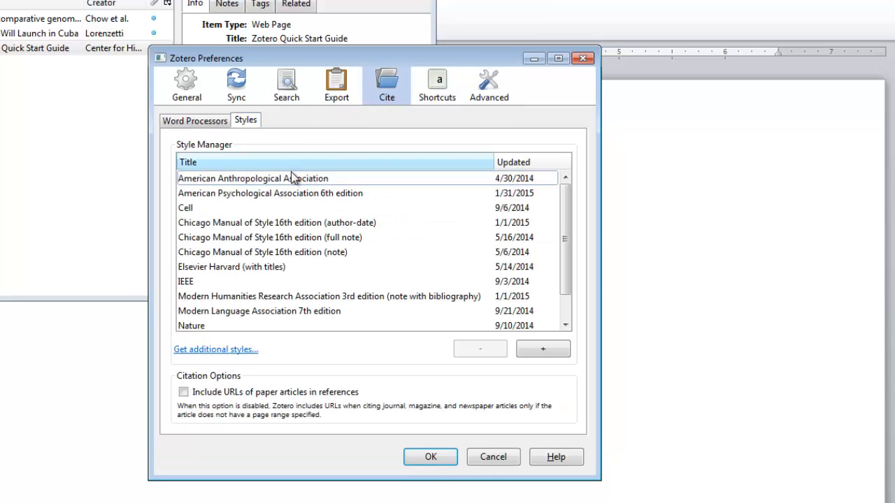
left_click(300, 194)
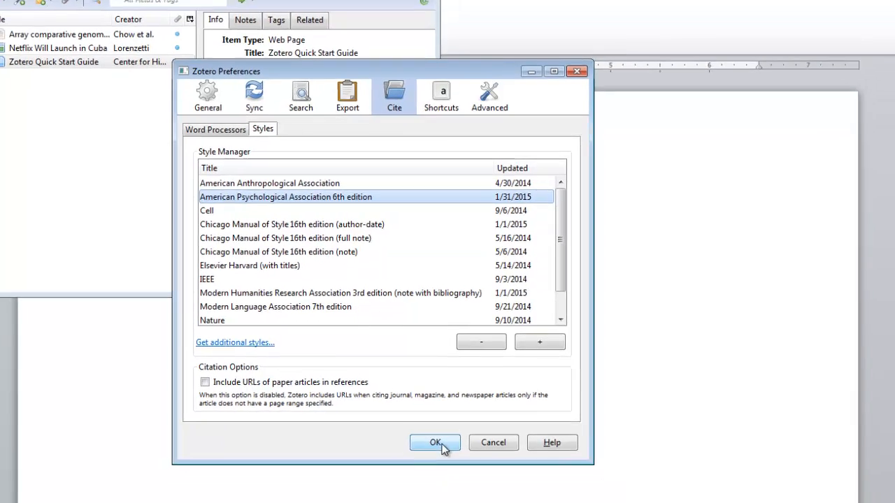
left_click(427, 456)
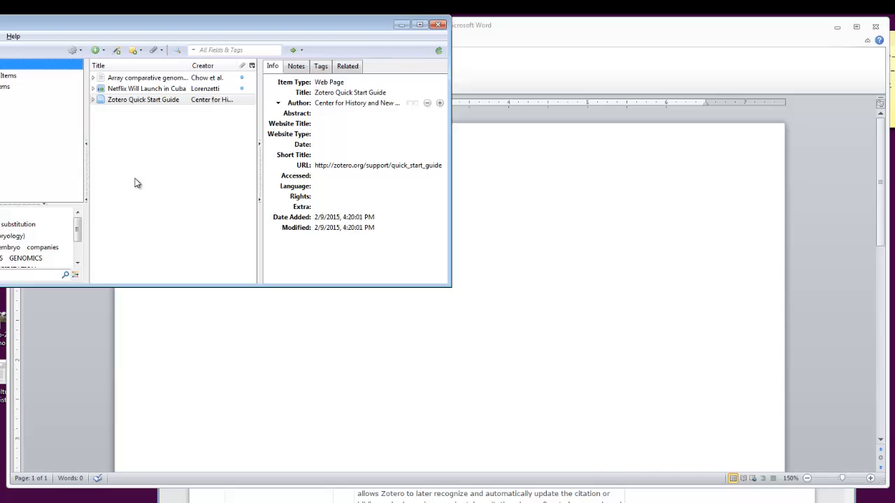
Close the Zotero library and start a Zotero citation, accepting the document's APA preferences.
left_click(438, 24)
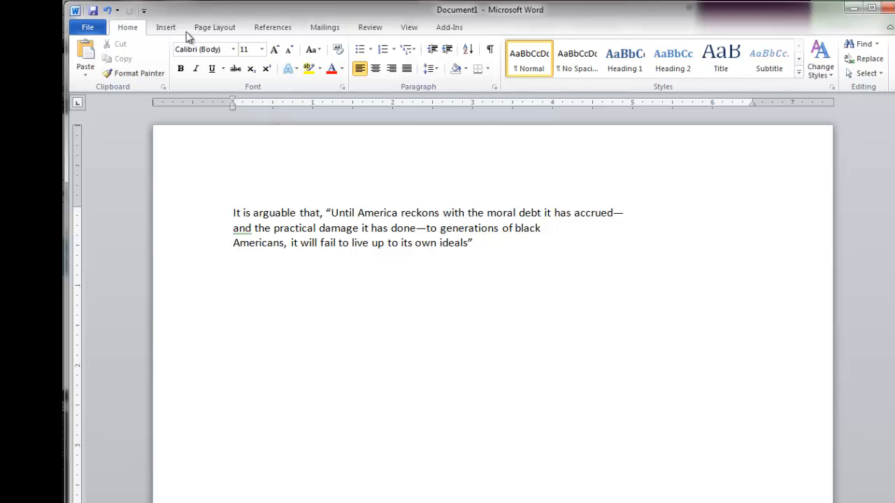
left_click(451, 28)
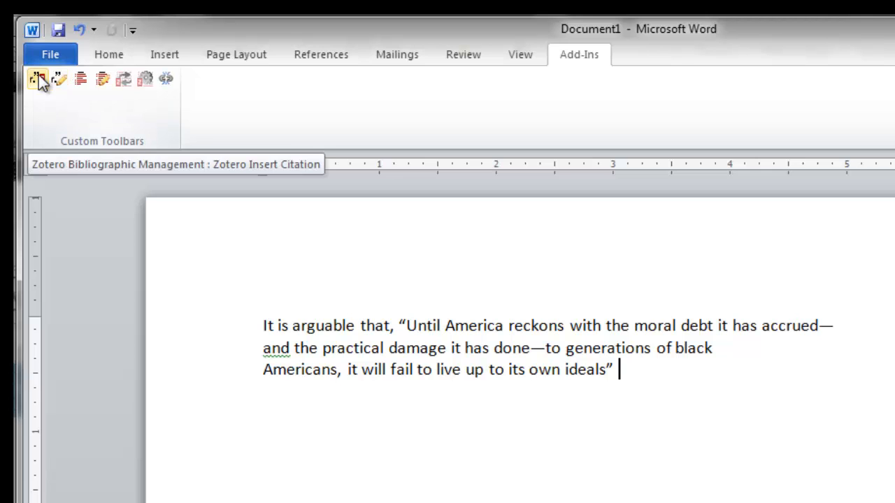
left_click(39, 80)
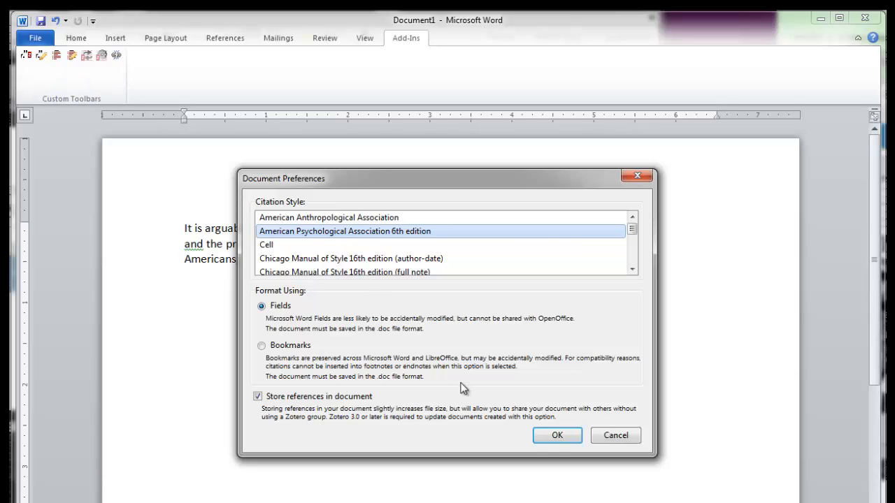
left_click(560, 435)
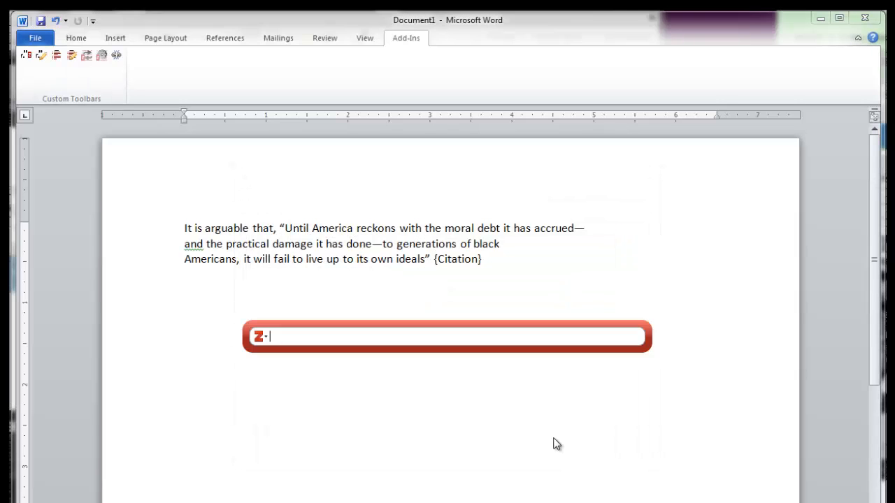
Cite The Case for Reparations as (Coates, 2014, p. 55), followed by a period.
type("coates")
left_click(436, 382)
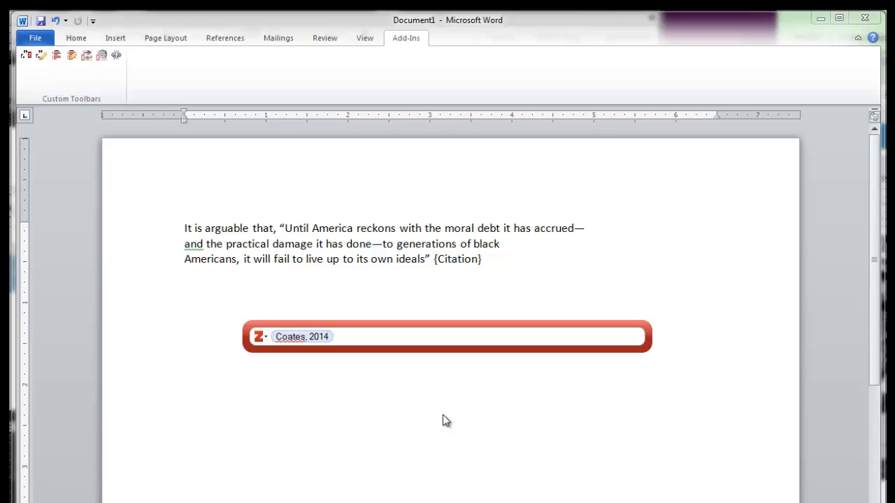
left_click(302, 336)
type("55")
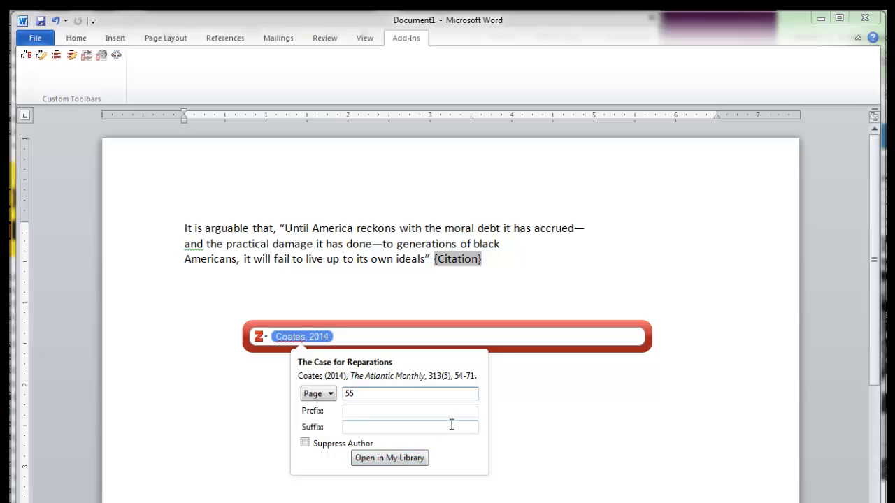
key("Return")
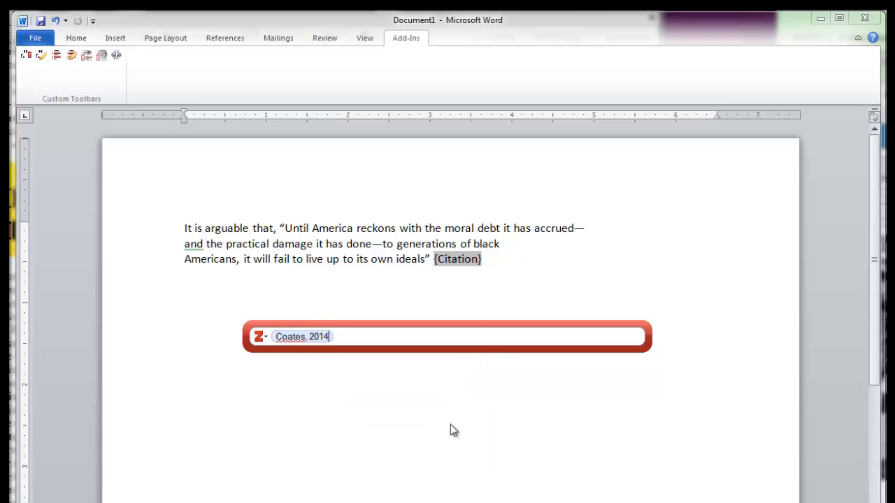
key("Return")
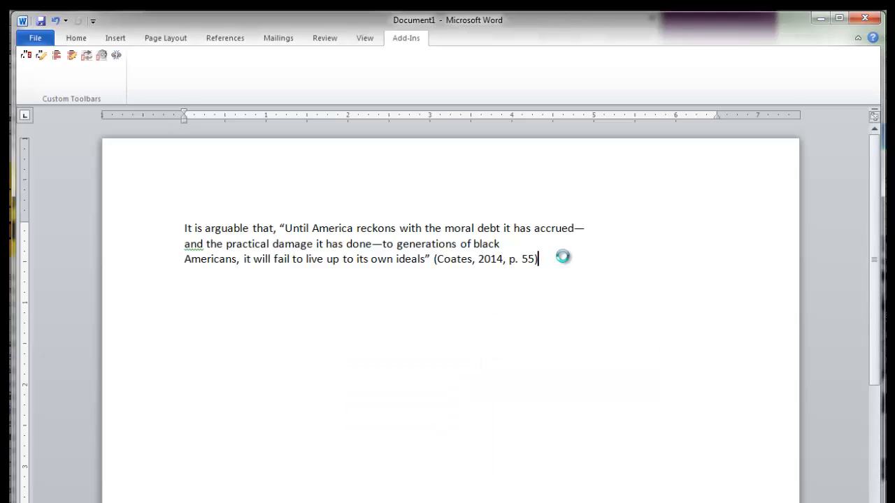
type(".")
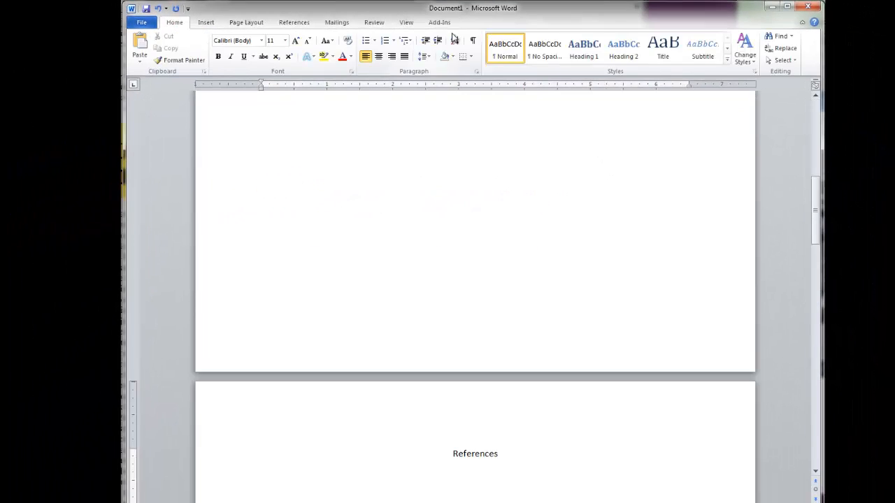
Insert a Zotero References bibliography listing the cited works.
left_click(438, 22)
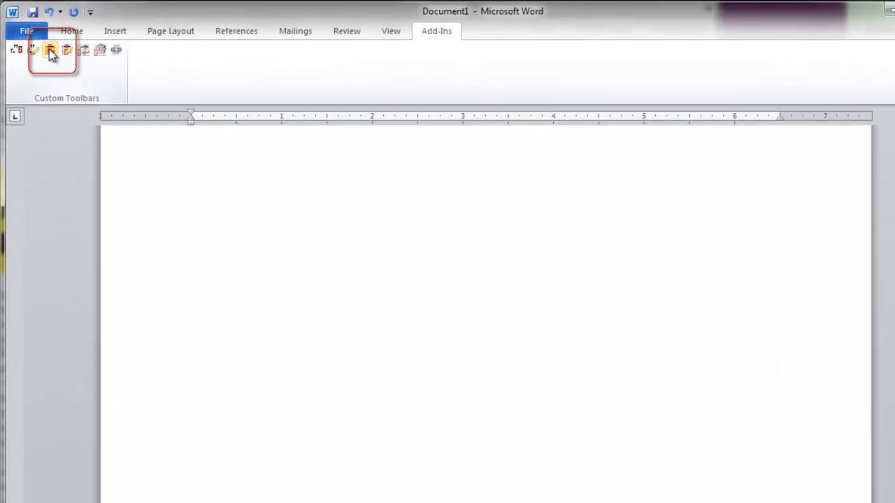
left_click(50, 55)
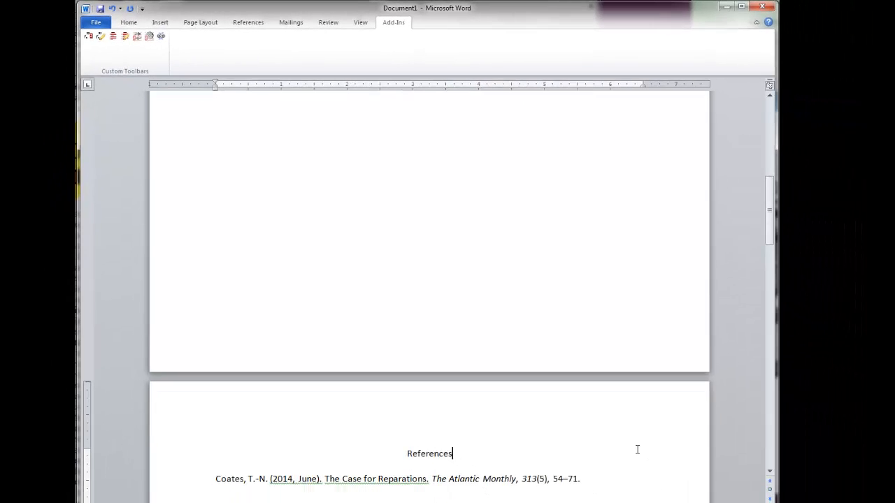
scroll(636, 449, "down", 1)
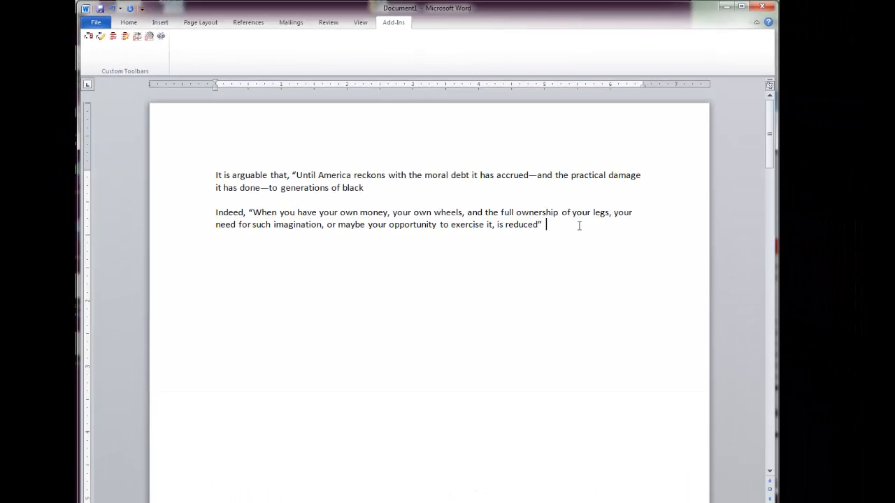
Cite Pardon My French as (Coates, 2013, p. 44) after the second quotation, ending with a period.
left_click(88, 35)
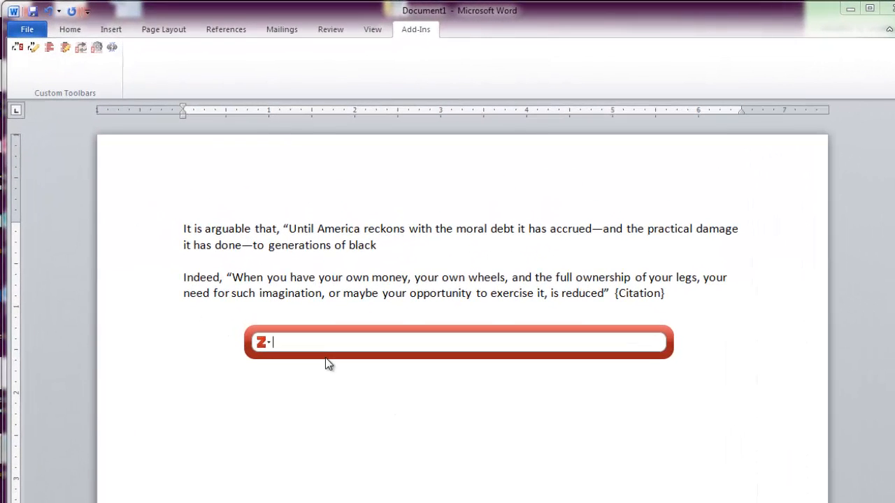
type("coates")
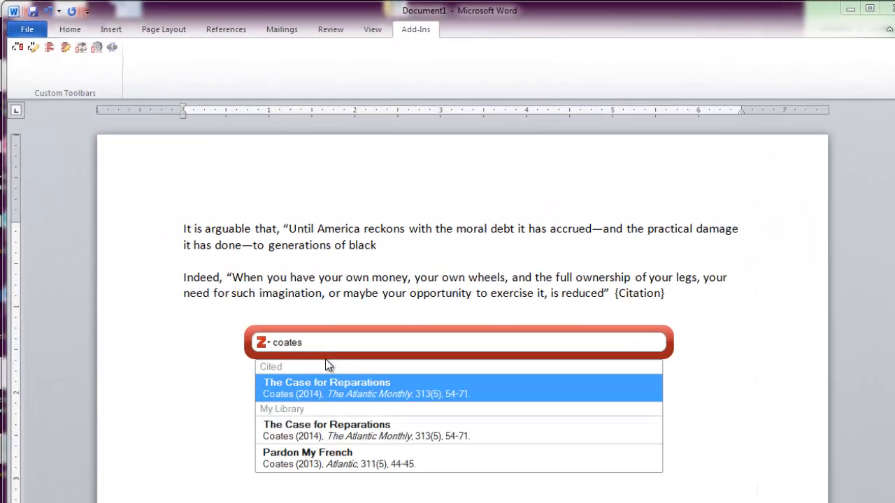
left_click(354, 463)
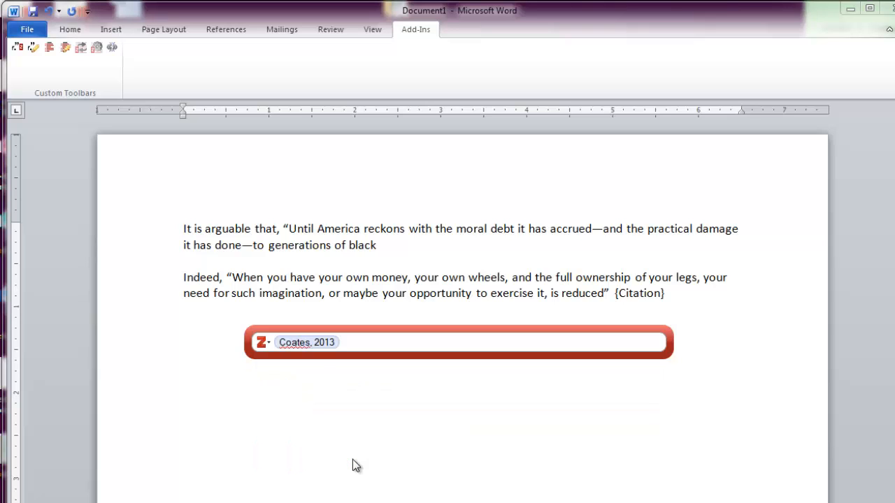
left_click(336, 342)
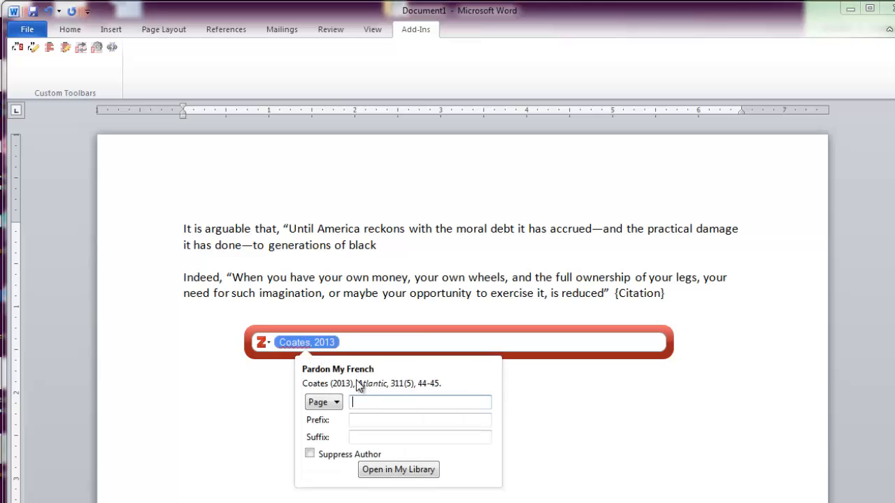
type("44")
key("Return")
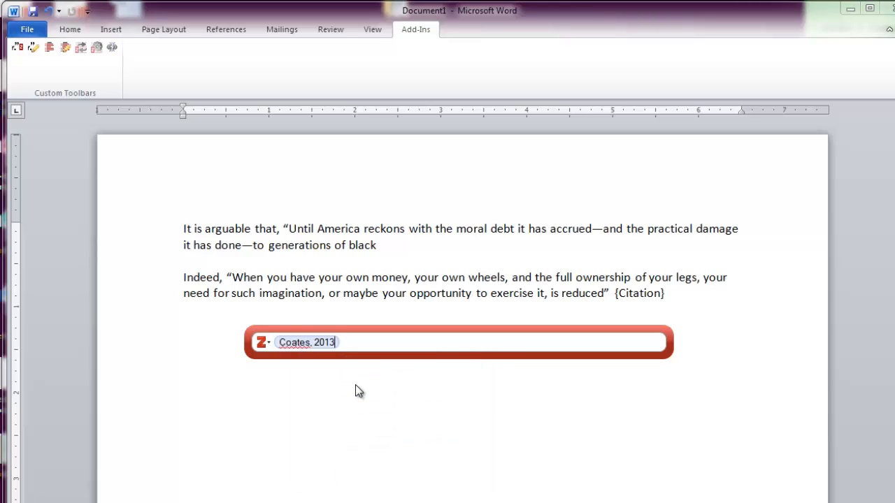
key("Return")
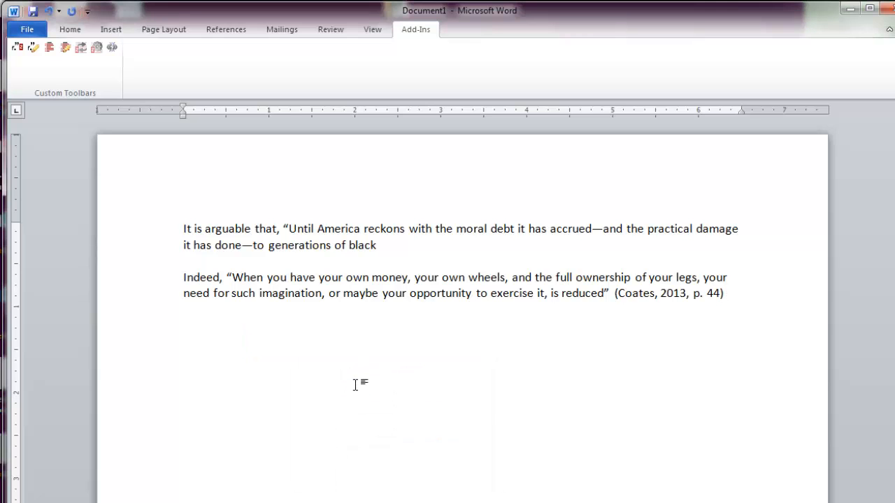
type(".")
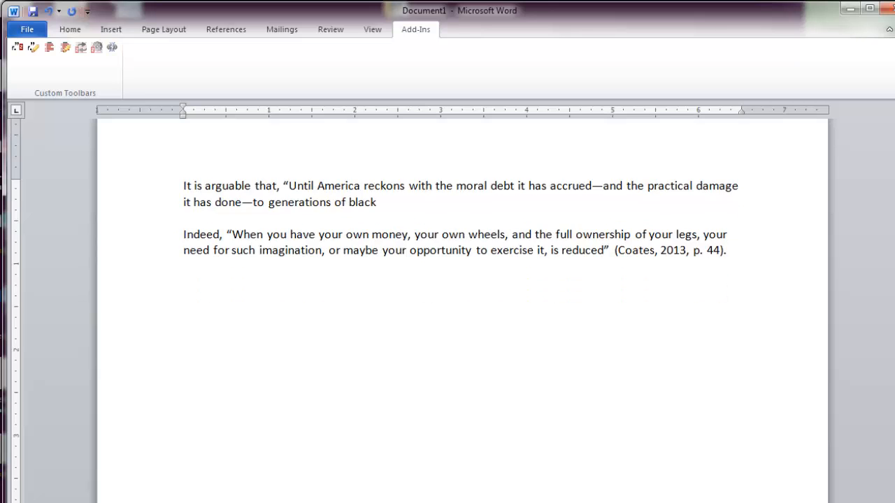
scroll(355, 383, "down", 5)
scroll(434, 410, "down", 5)
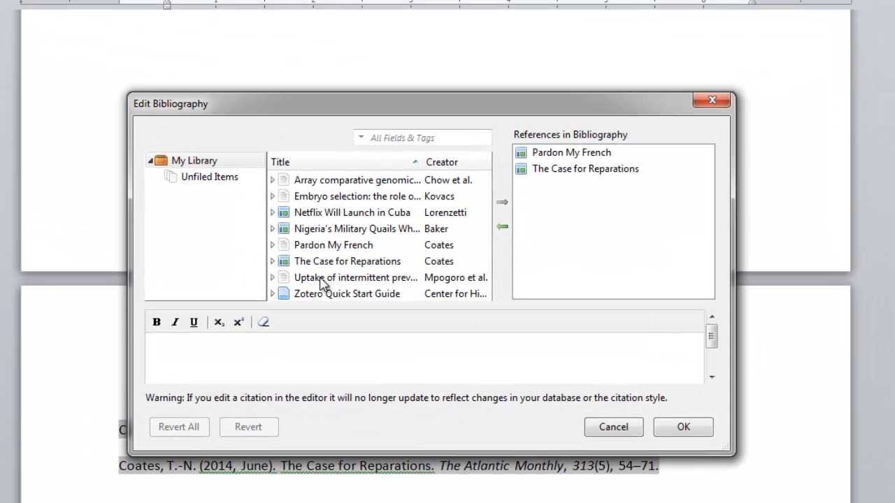
Append 'Retrieved from EBSCO Academic Search Elite.' to the Pardon My French reference.
left_click(567, 153)
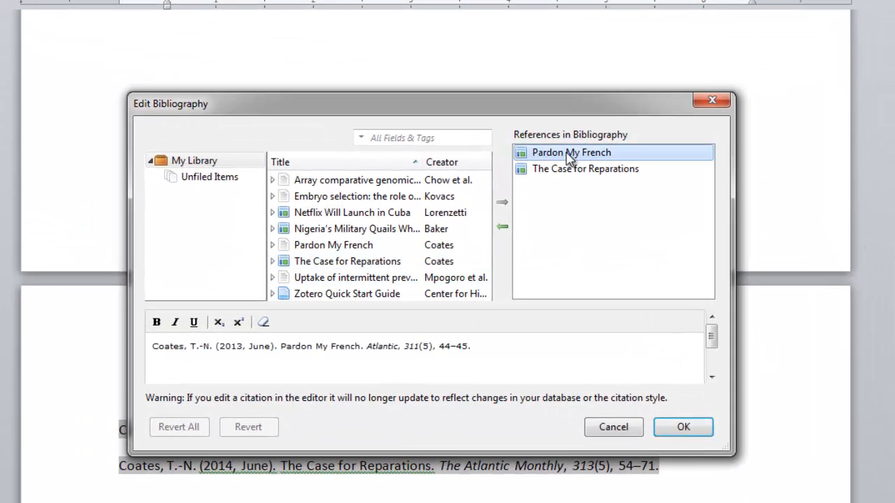
left_click(569, 155, "ctrl")
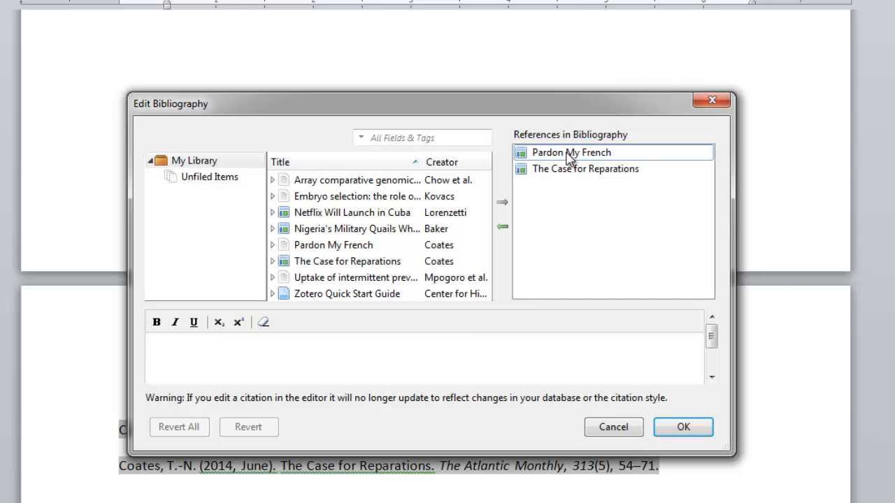
left_click(570, 157)
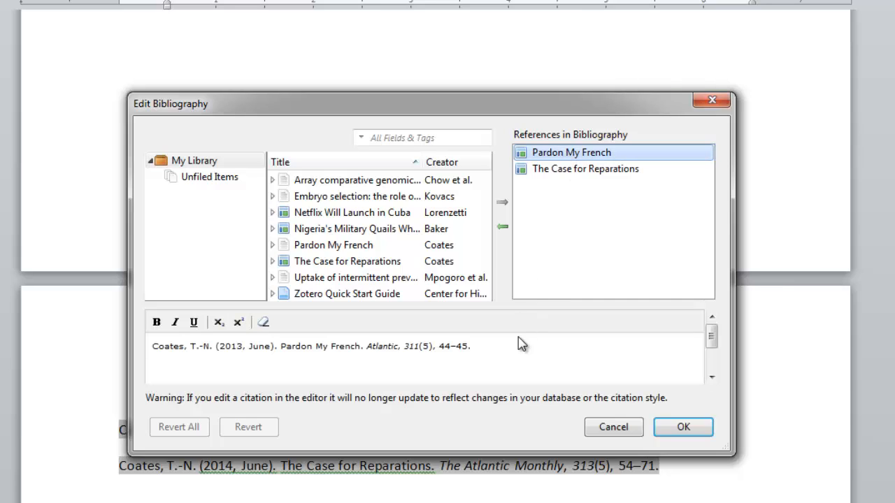
left_click(487, 347)
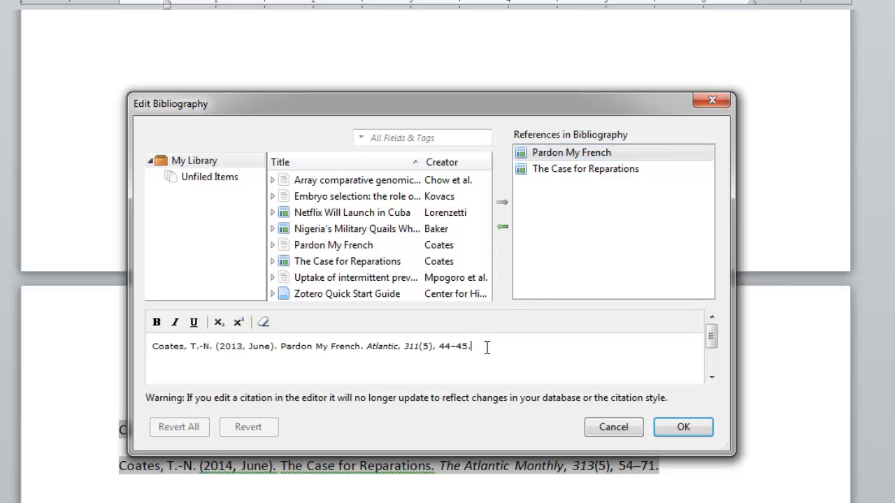
type("Retrieved from EBSCO Academic Search Elite.")
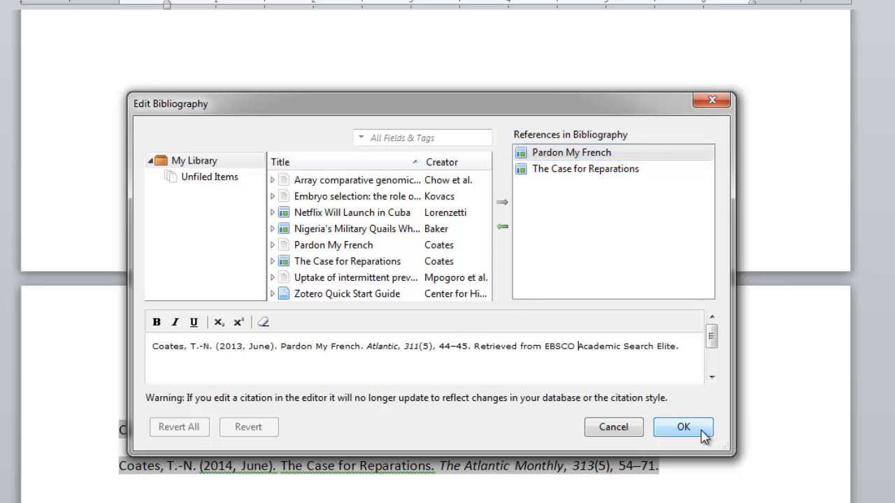
left_click(699, 431)
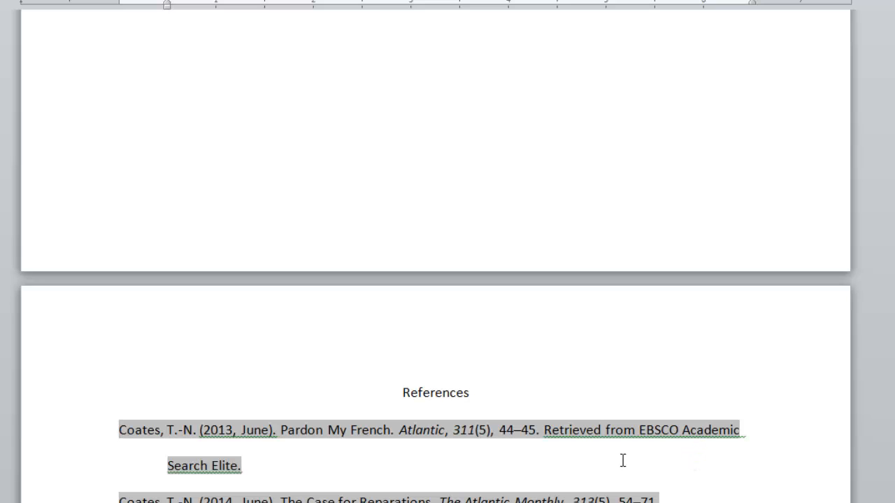
Add the same EBSCO retrieval line to The Case for Reparations reference and save.
left_click(665, 372)
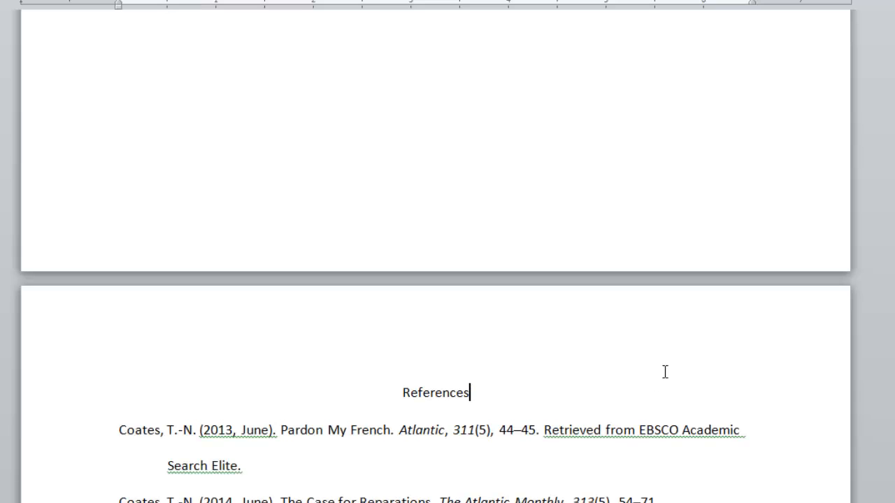
left_click(561, 467)
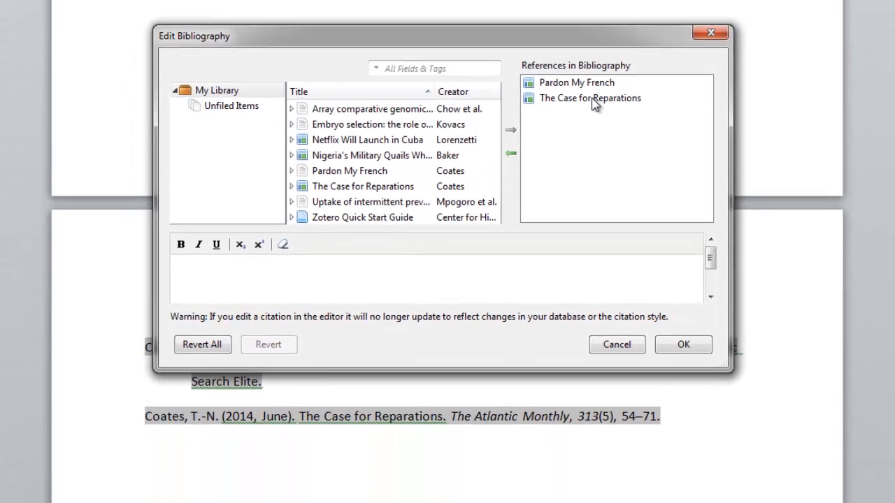
left_click(592, 101)
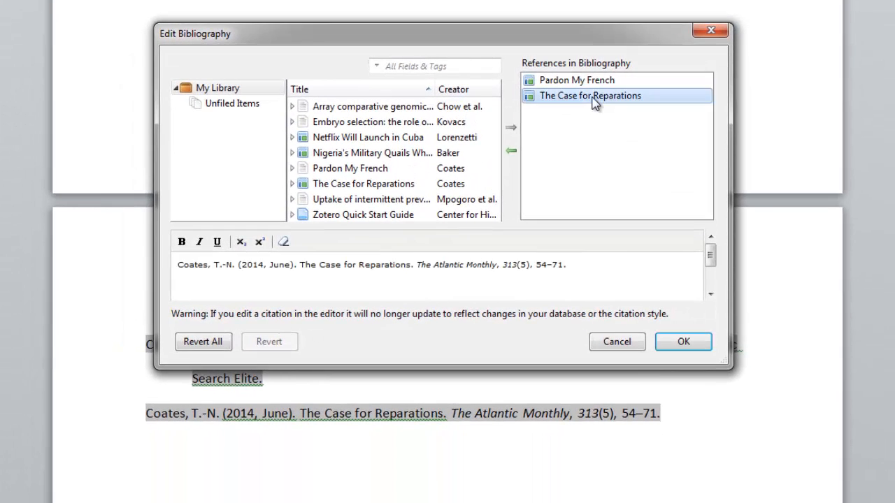
left_click(573, 265)
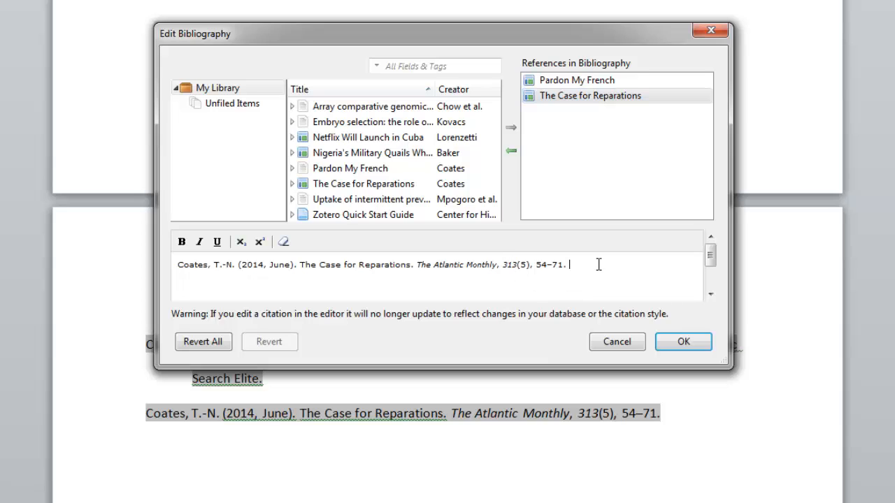
type("Retrieved from EBSCO Academic Search Elite.")
left_click(676, 342)
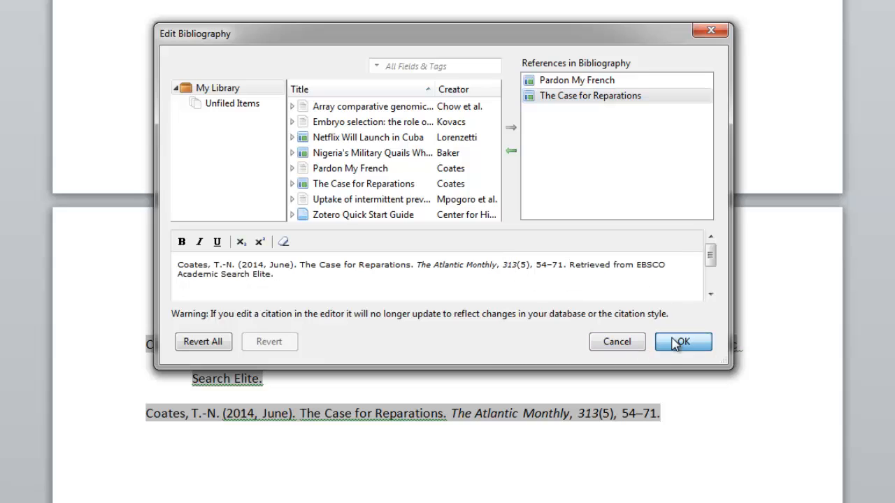